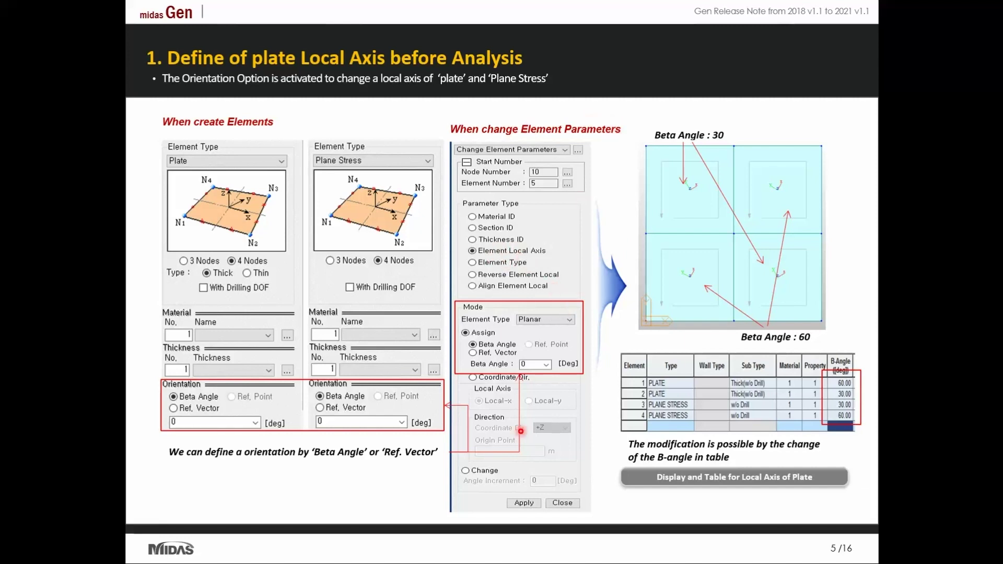
{"action": "key", "text": "Right"}
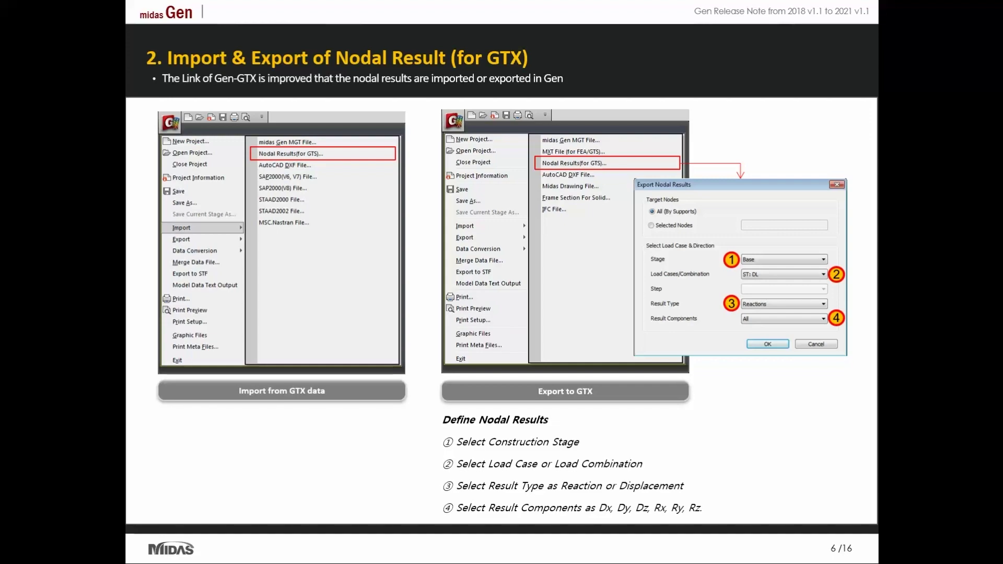
Switch to the base model in midas Gen and examine the support types it defines.
{"action": "key", "text": "alt+Tab"}
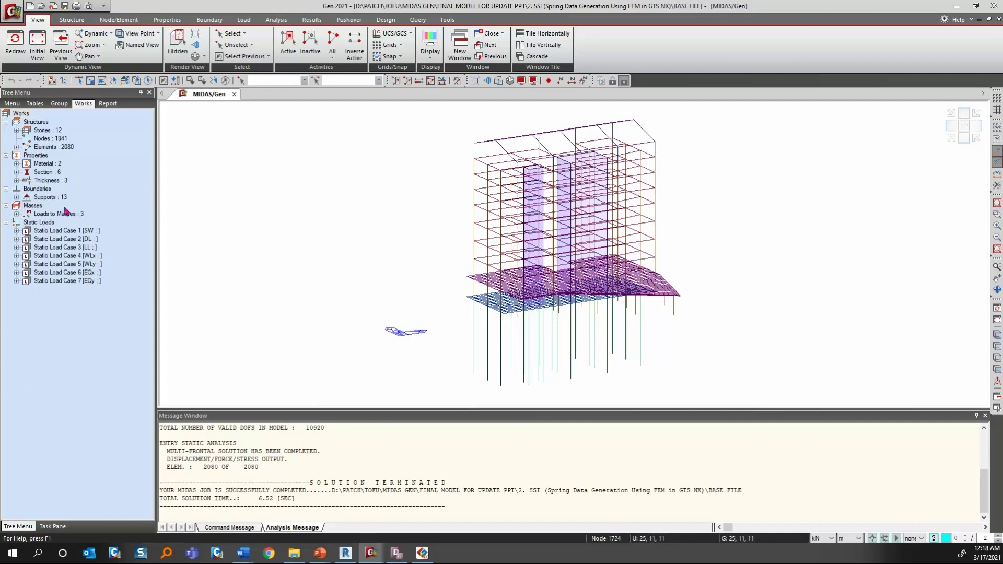
{"action": "left_click", "coordinate": [16, 197]}
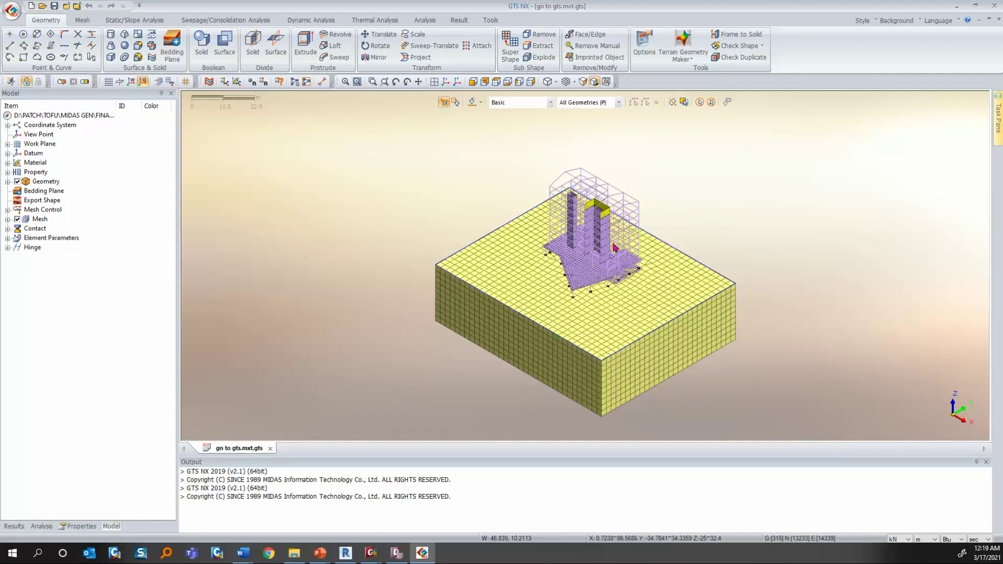
Close GTS NX and import the GTS nodal results file "Nodal resutls GTS to GEN.txt" into the Gen model, accepting deletion of the analysis results.
{"action": "left_click", "coordinate": [996, 6]}
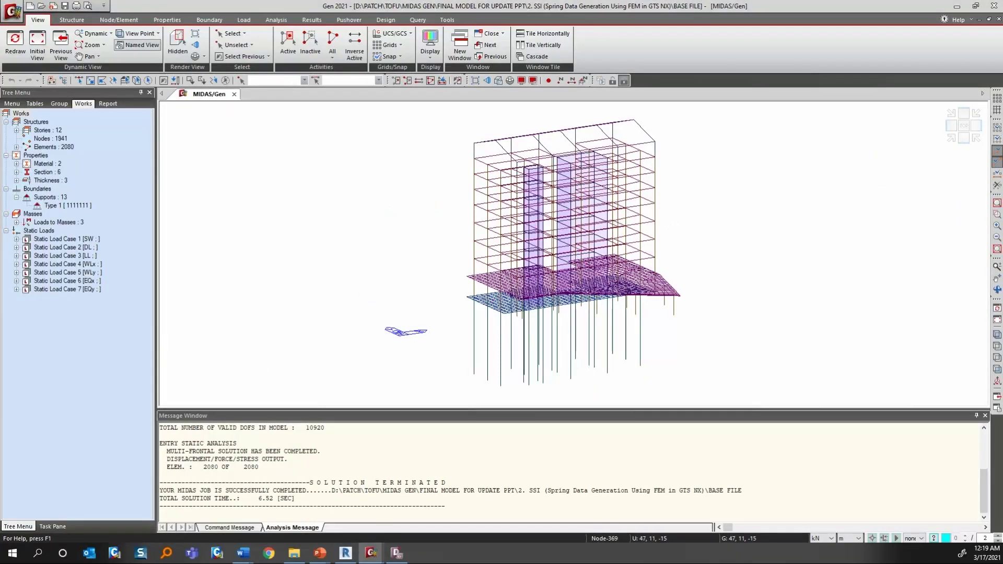
{"action": "left_click", "coordinate": [13, 11]}
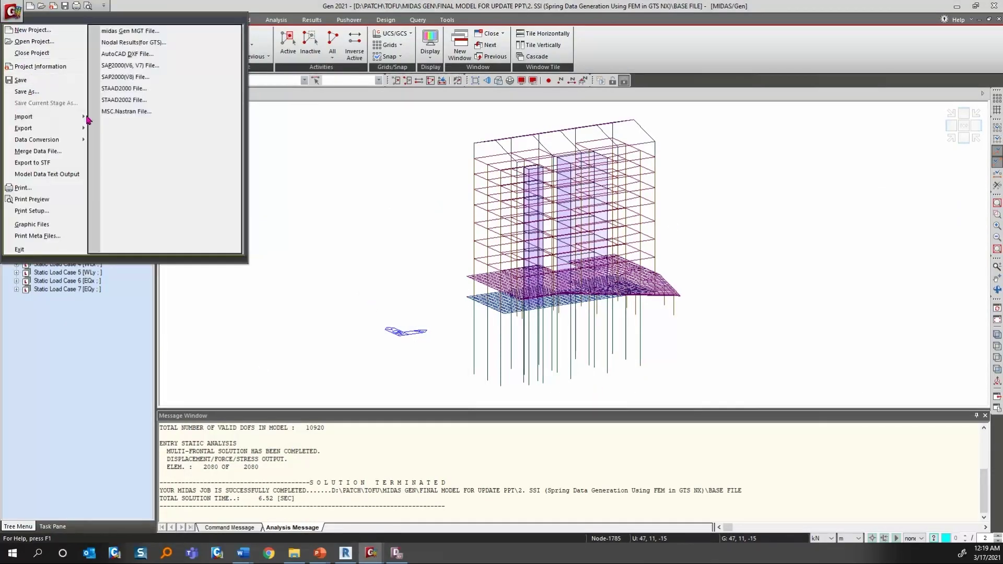
{"action": "left_click", "coordinate": [142, 47]}
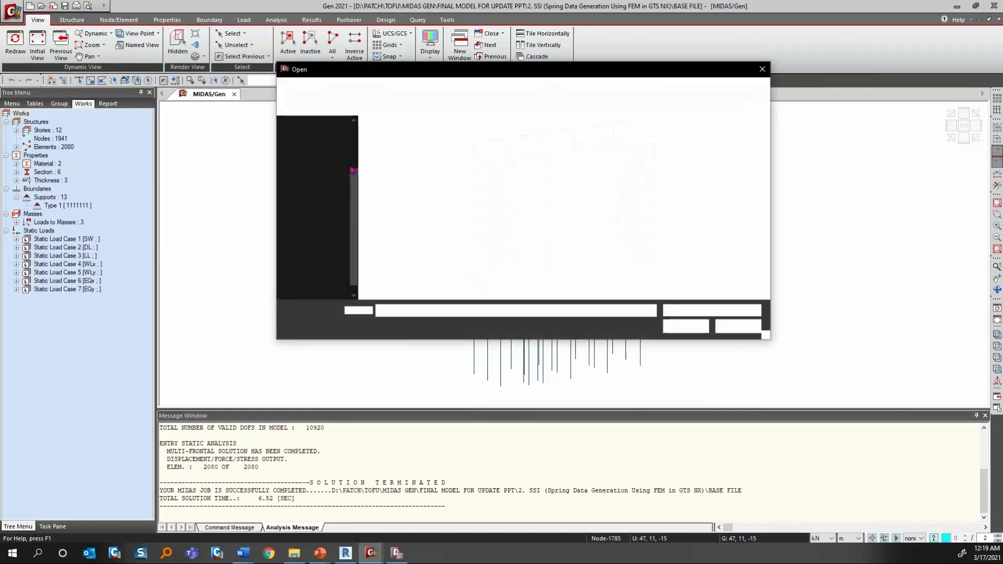
{"action": "left_click", "coordinate": [416, 137]}
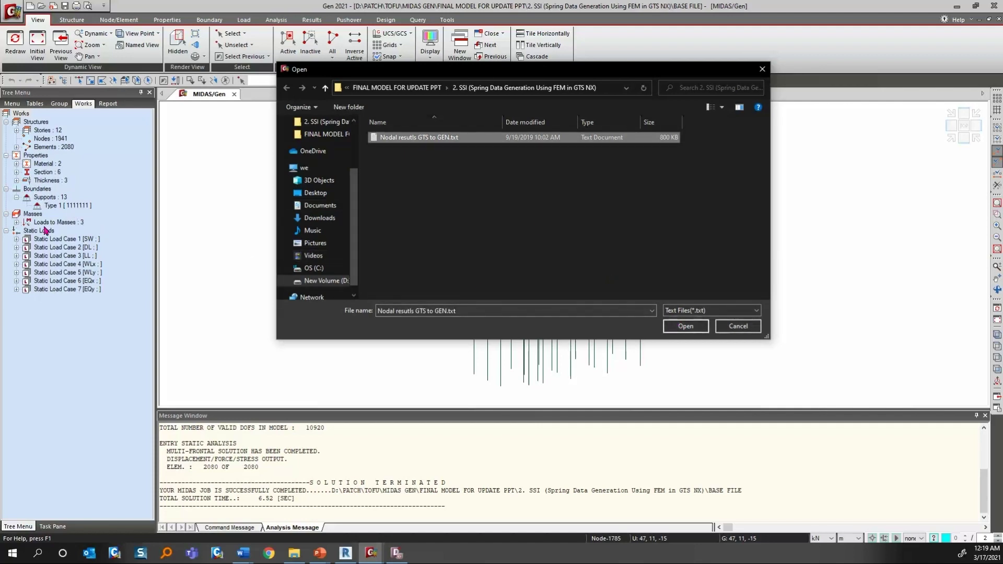
{"action": "left_click", "coordinate": [685, 326]}
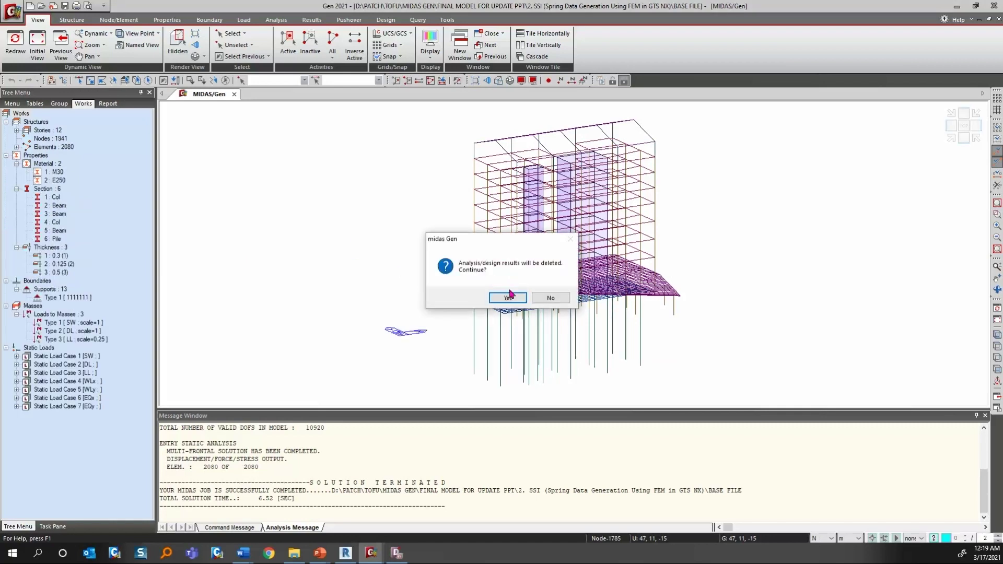
{"action": "left_click", "coordinate": [502, 299]}
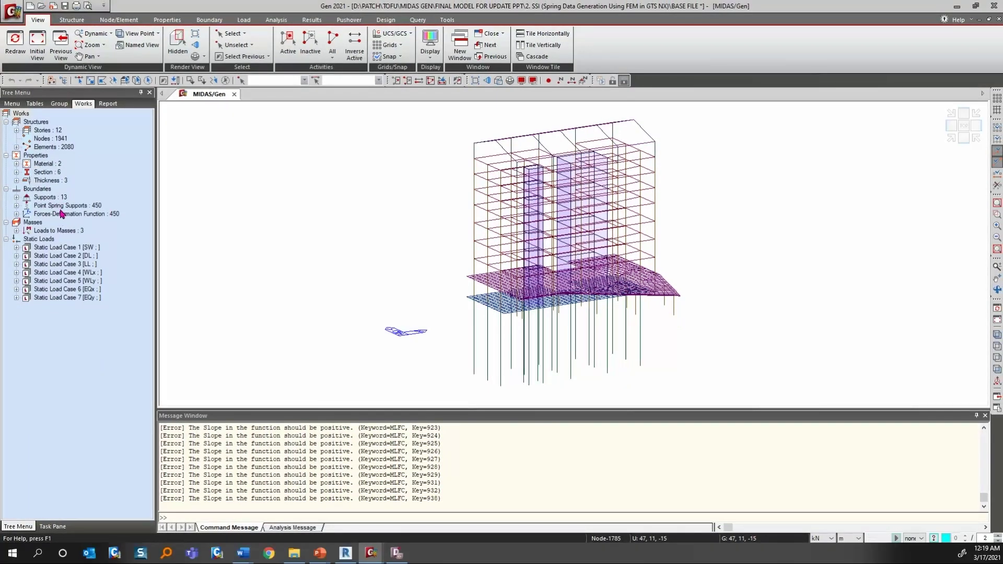
{"action": "key", "text": "Return"}
List the imported multi-linear point spring supports and display them on the model's piles.
{"action": "left_click", "coordinate": [17, 205]}
{"action": "left_click", "coordinate": [26, 215]}
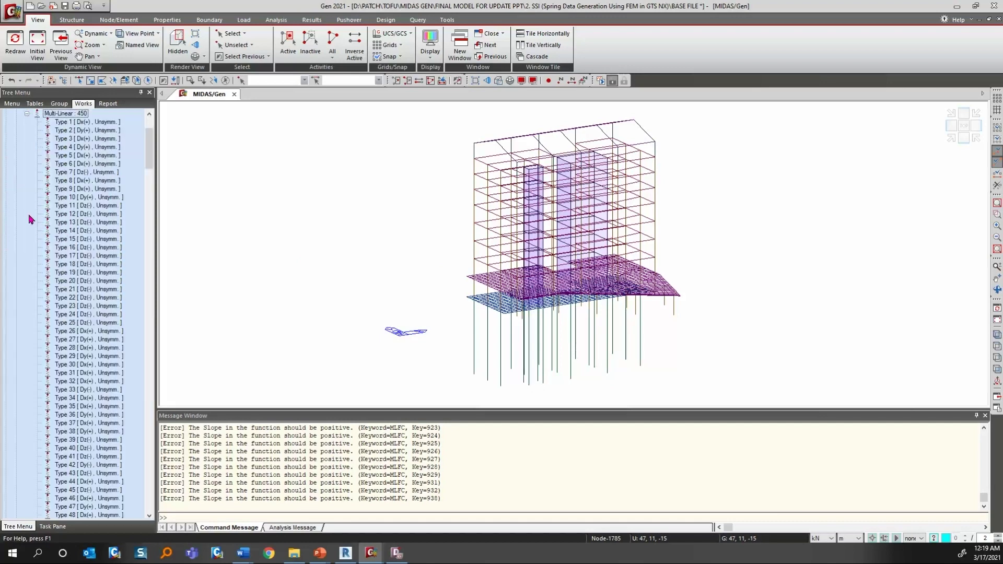
{"action": "right_click", "coordinate": [73, 172]}
{"action": "left_click", "coordinate": [126, 305]}
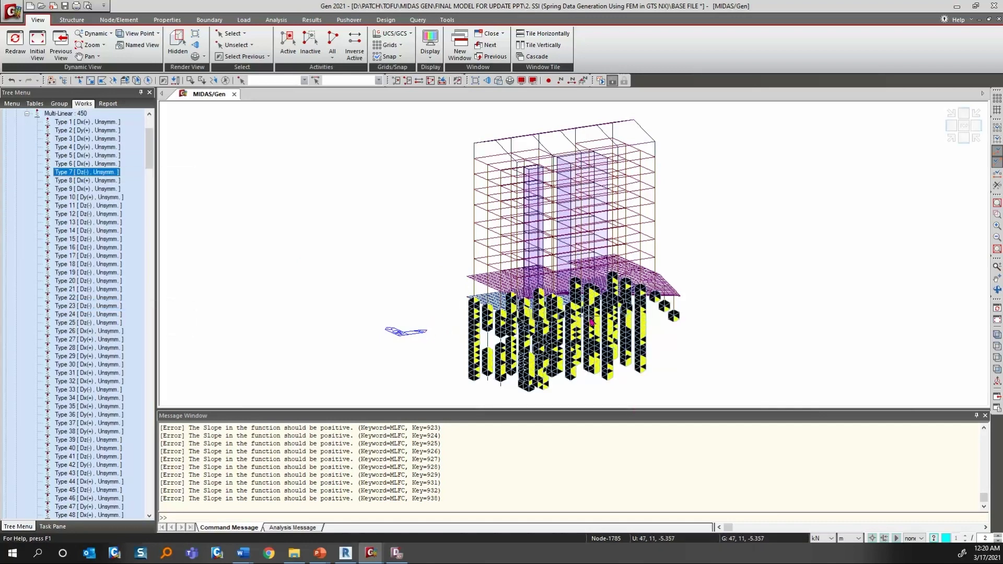
Examine the data table and curve of force-deformation function DF-10 through its last row, leaving it unmodified.
{"action": "left_click", "coordinate": [27, 114]}
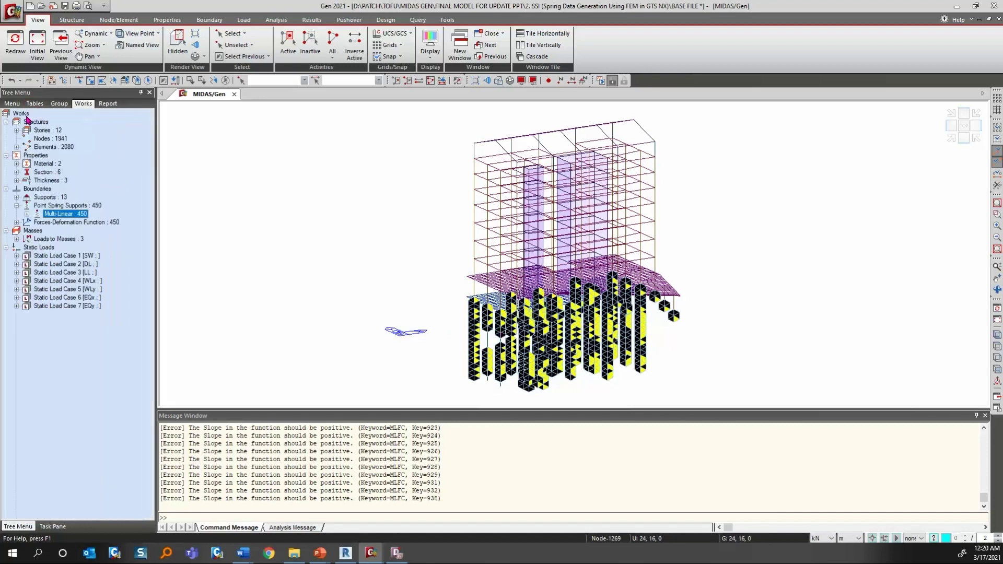
{"action": "left_click", "coordinate": [16, 222]}
{"action": "right_click", "coordinate": [75, 197]}
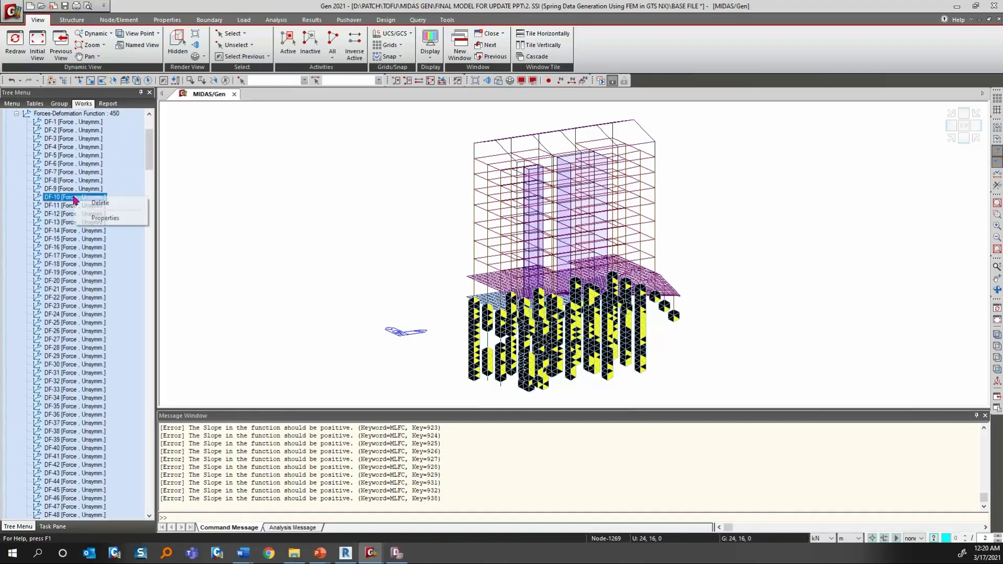
{"action": "left_click", "coordinate": [106, 218]}
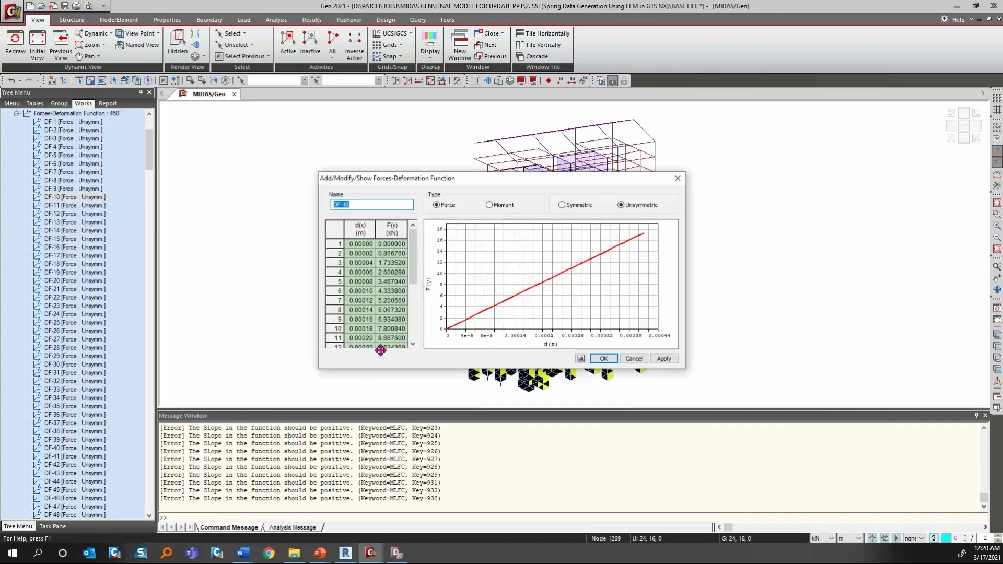
{"action": "left_click_drag", "start_coordinate": [412, 259], "coordinate": [412, 322]}
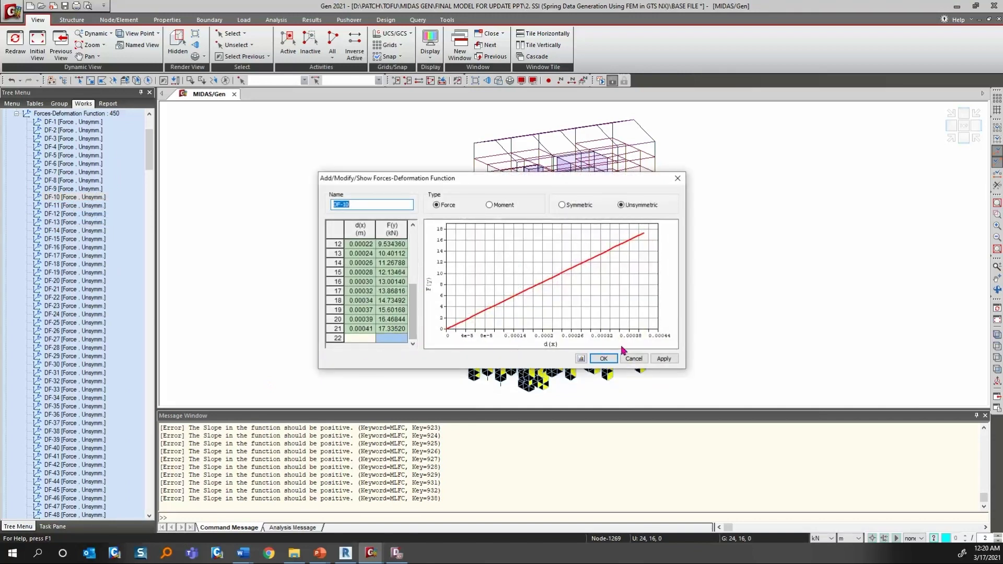
{"action": "left_click", "coordinate": [634, 358]}
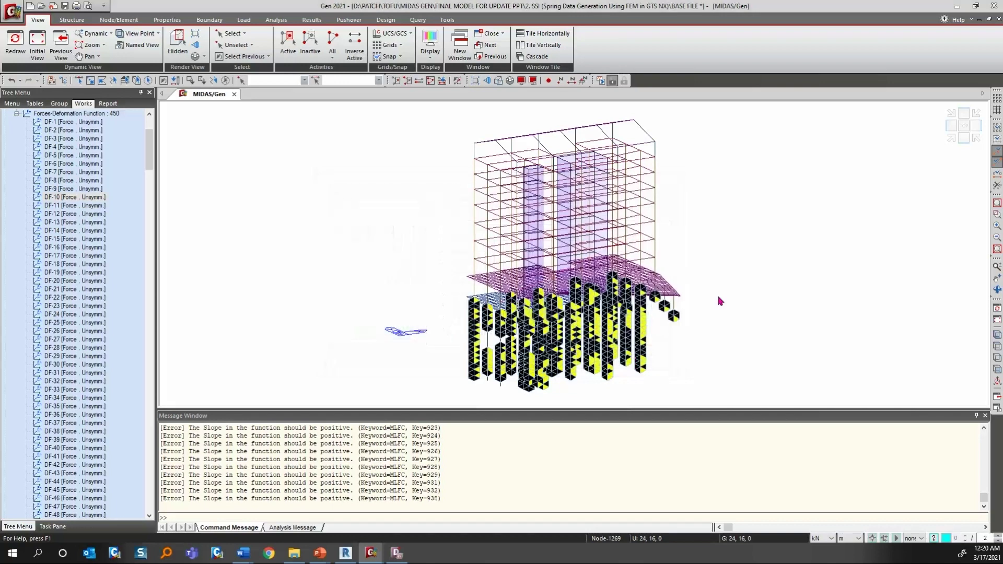
Close the BASE FILE project window containing the imported springs.
{"action": "left_click", "coordinate": [995, 6]}
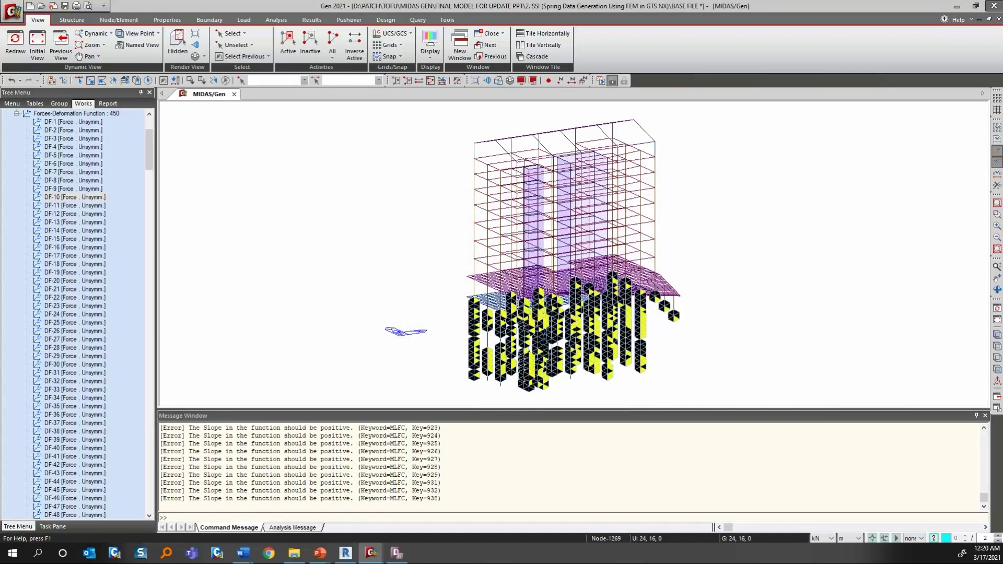
{"action": "left_click", "coordinate": [503, 300]}
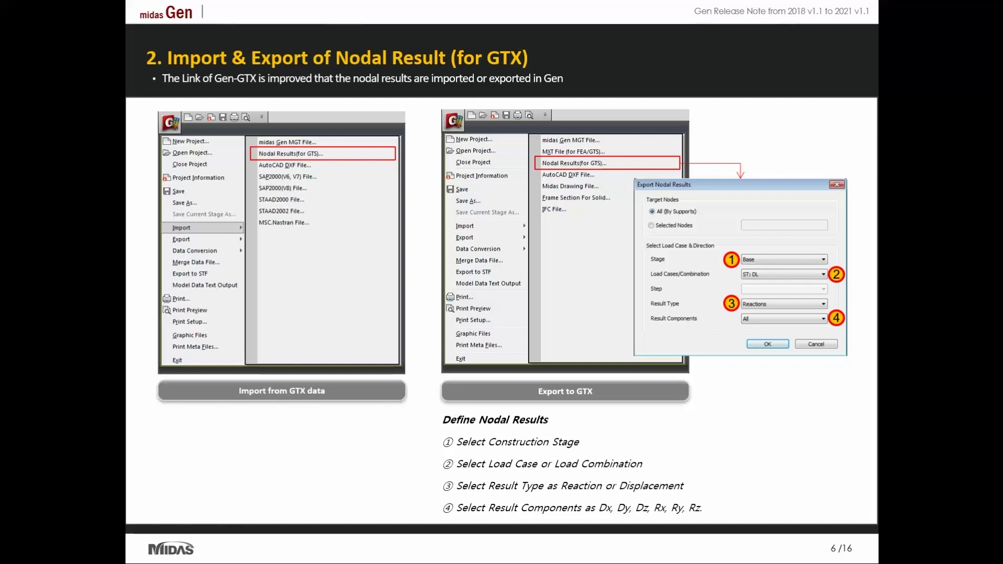
{"action": "key", "text": "Right"}
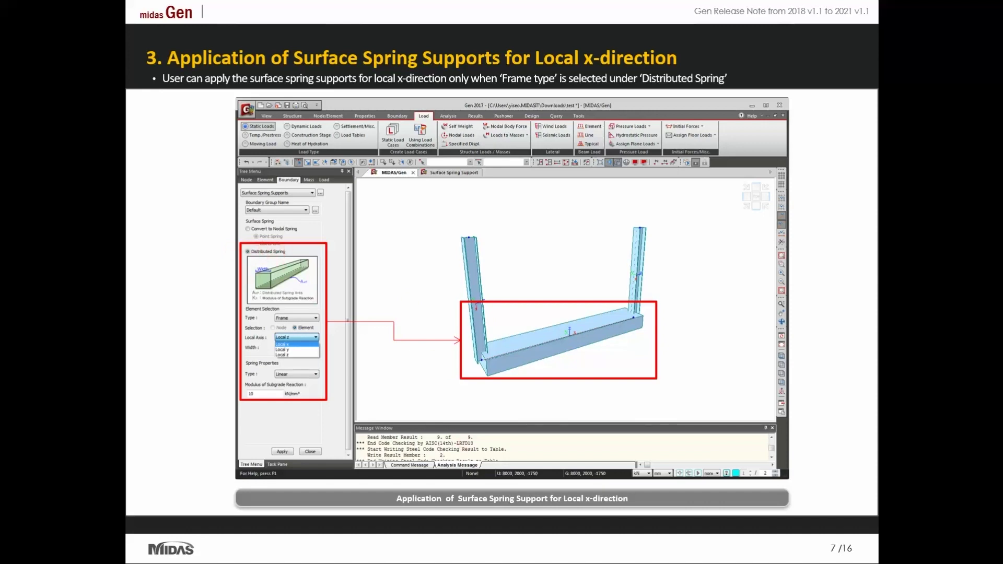
{"action": "key", "text": "Right"}
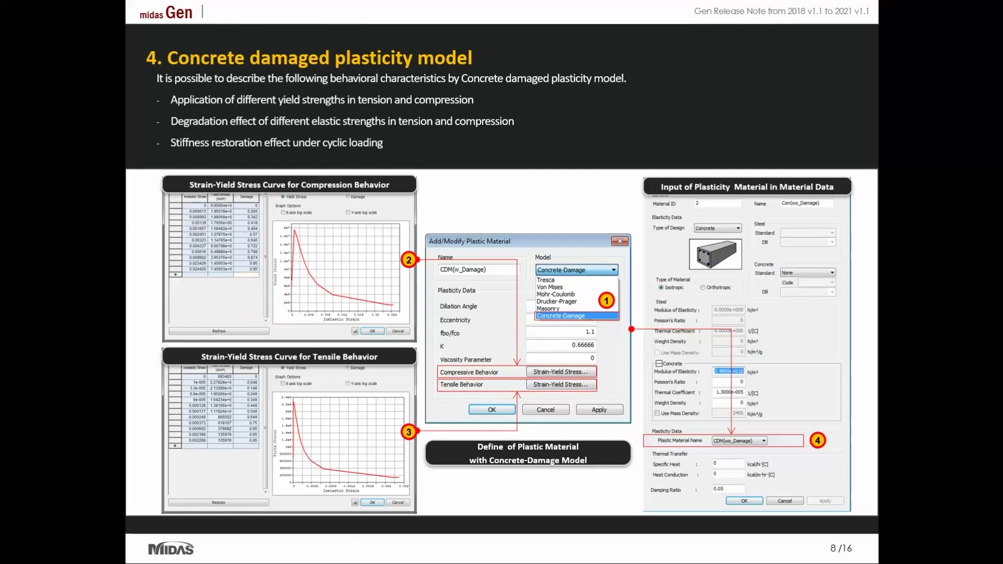
{"action": "key", "text": "Right"}
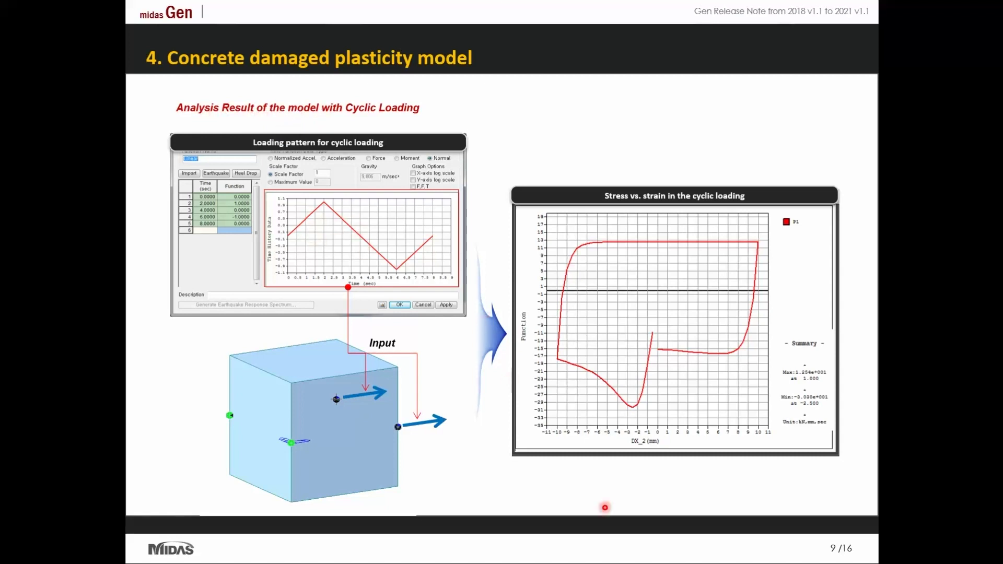
{"action": "key", "text": "Right"}
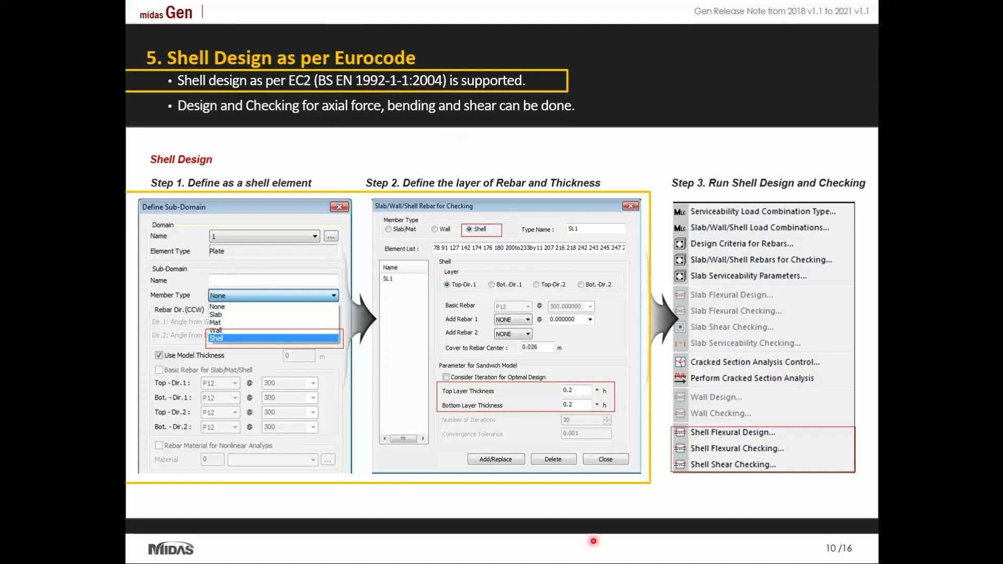
{"action": "key", "text": "Right"}
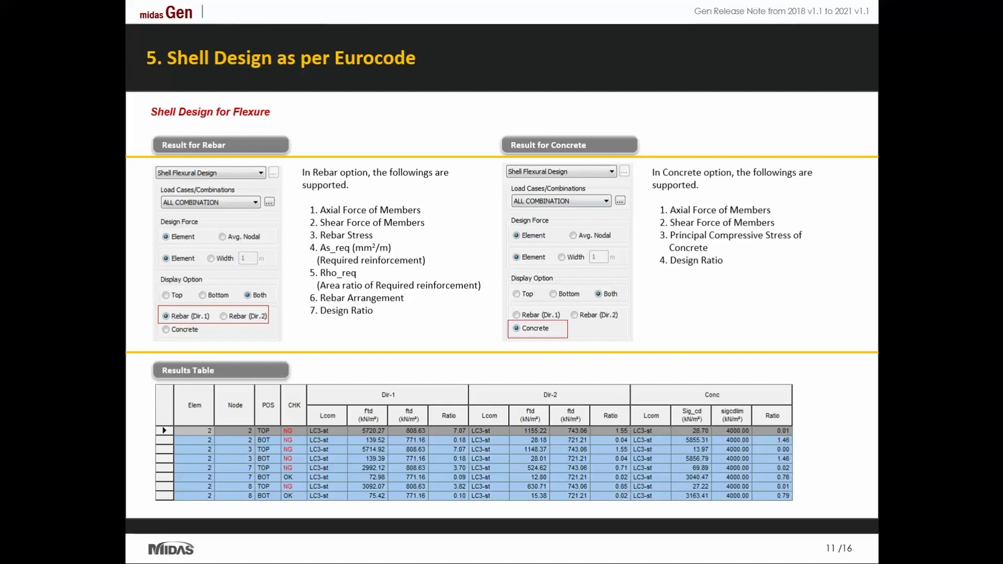
Switch to the 5 Shell Design model in midas Gen and select the shell-type sub-domain's elements to inspect their location.
{"action": "key", "text": "alt+Tab"}
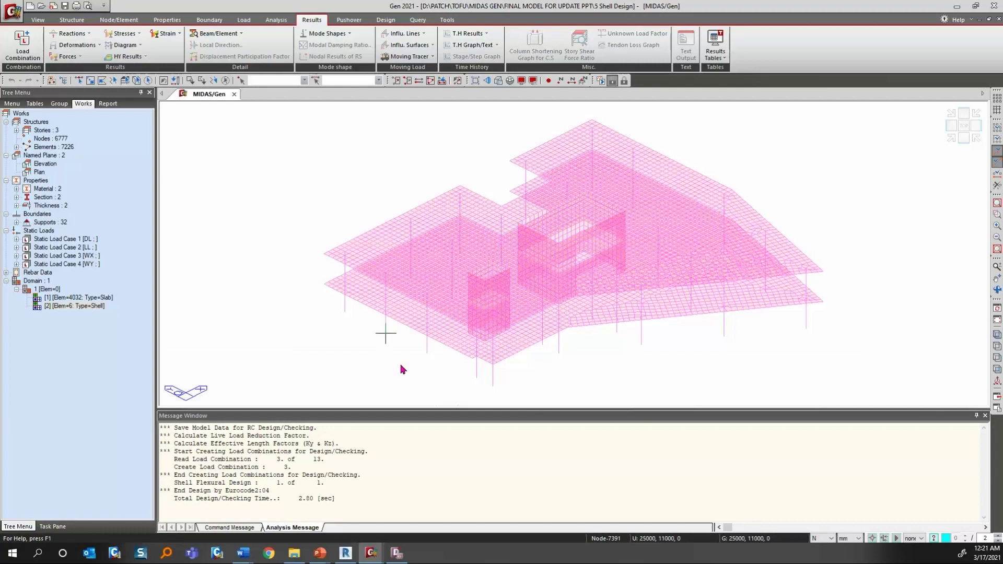
{"action": "double_click", "coordinate": [73, 307]}
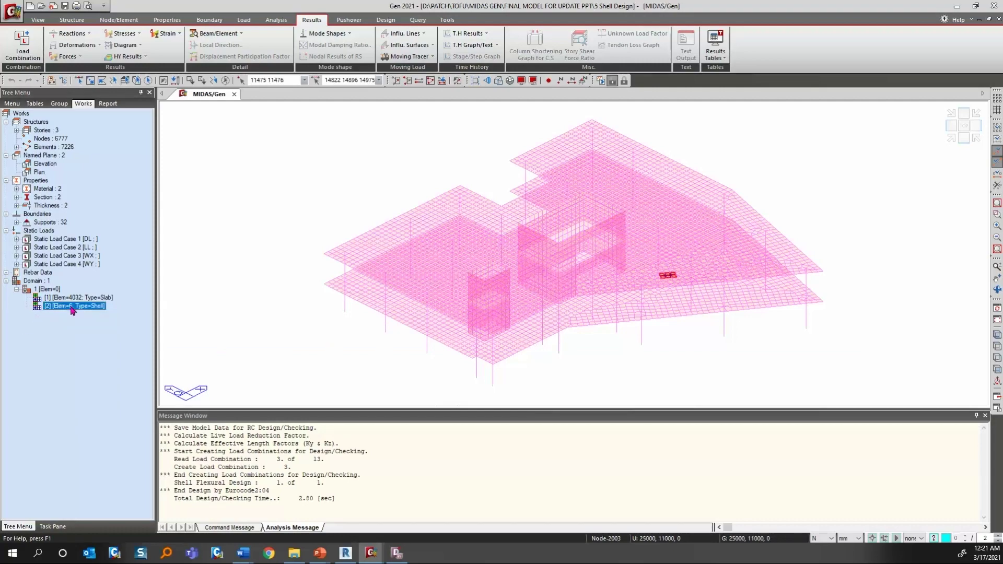
{"action": "scroll", "coordinate": [674, 279], "scroll_direction": "up", "scroll_amount": 6}
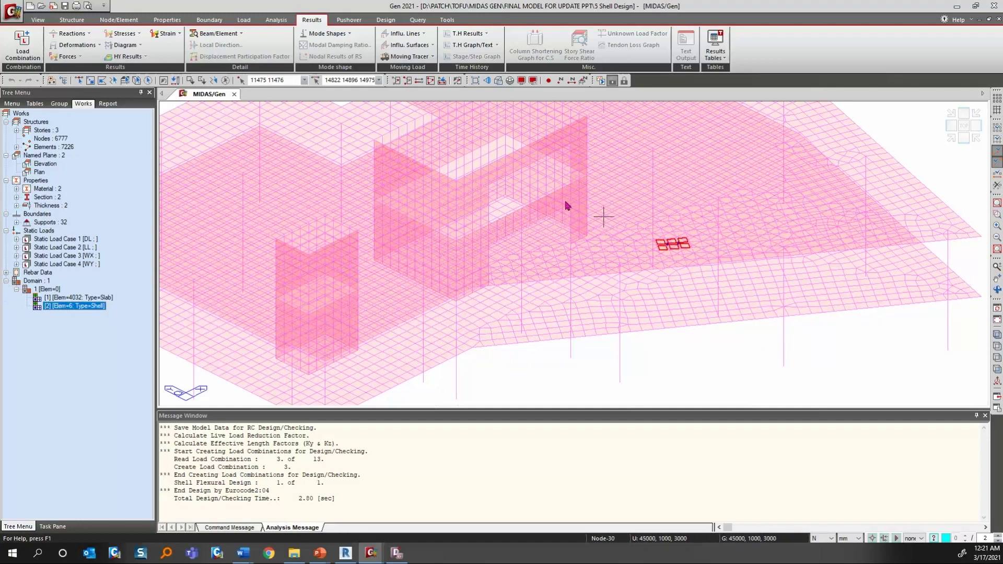
Run the structural analysis of the shell design model so the meshed design commands can be used.
{"action": "left_click", "coordinate": [386, 22]}
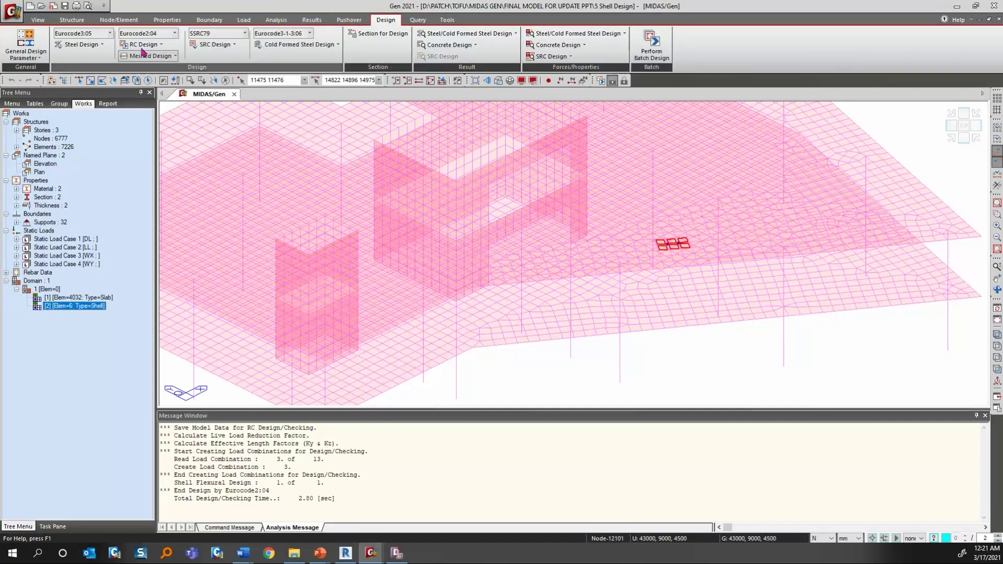
{"action": "left_click", "coordinate": [175, 57]}
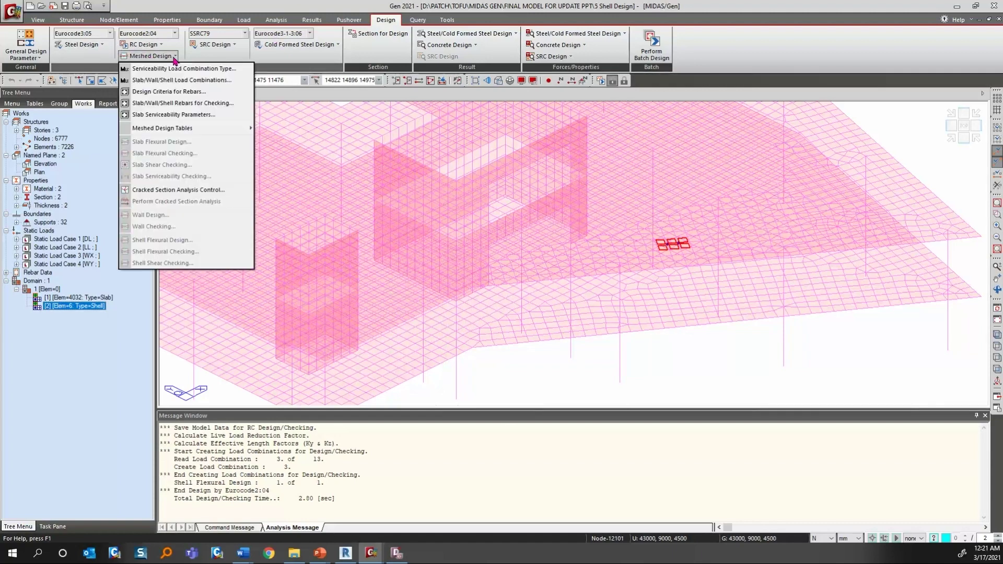
{"action": "left_click", "coordinate": [600, 80]}
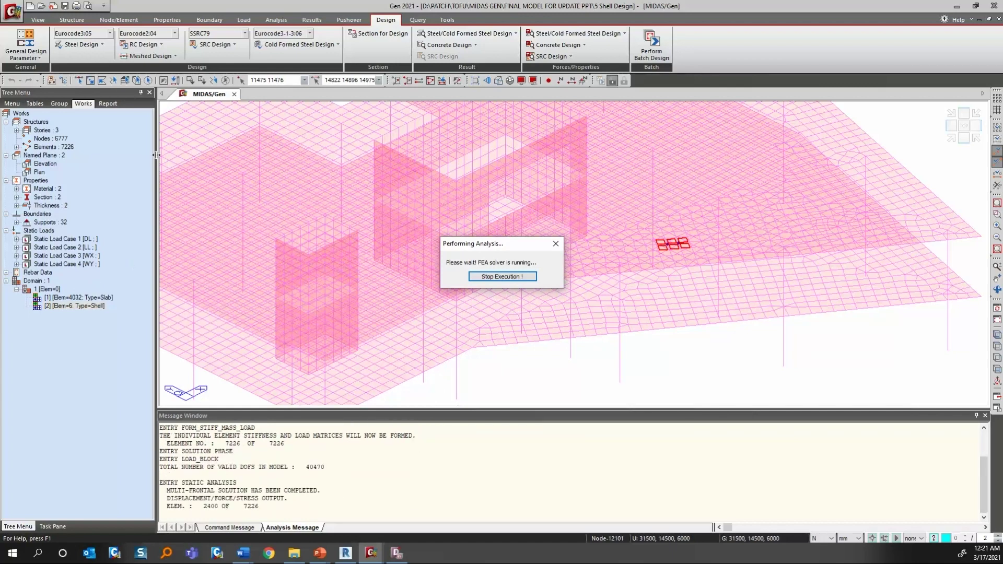
Review the concrete design load combinations and their load case factors.
{"action": "left_click", "coordinate": [311, 19]}
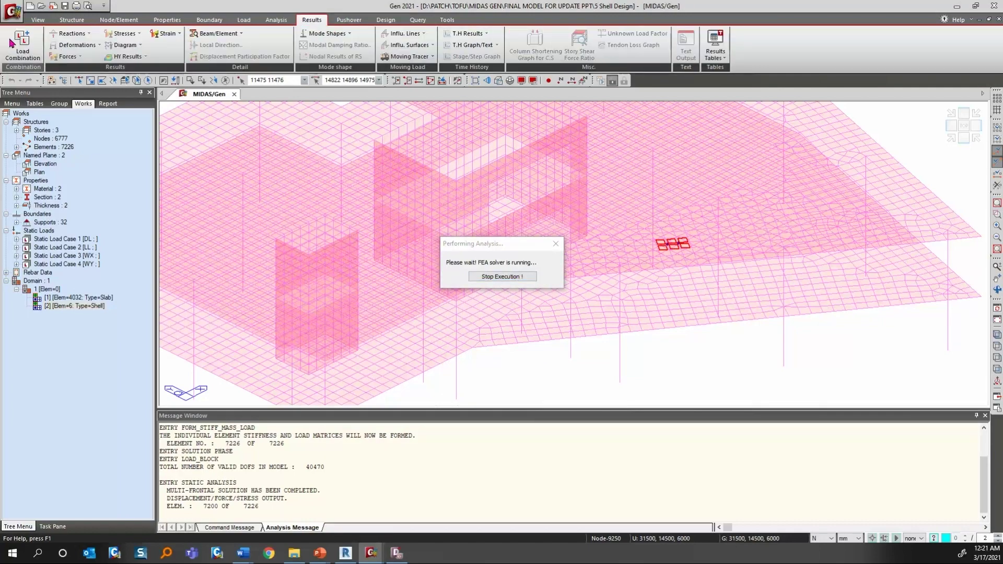
{"action": "left_click", "coordinate": [11, 43]}
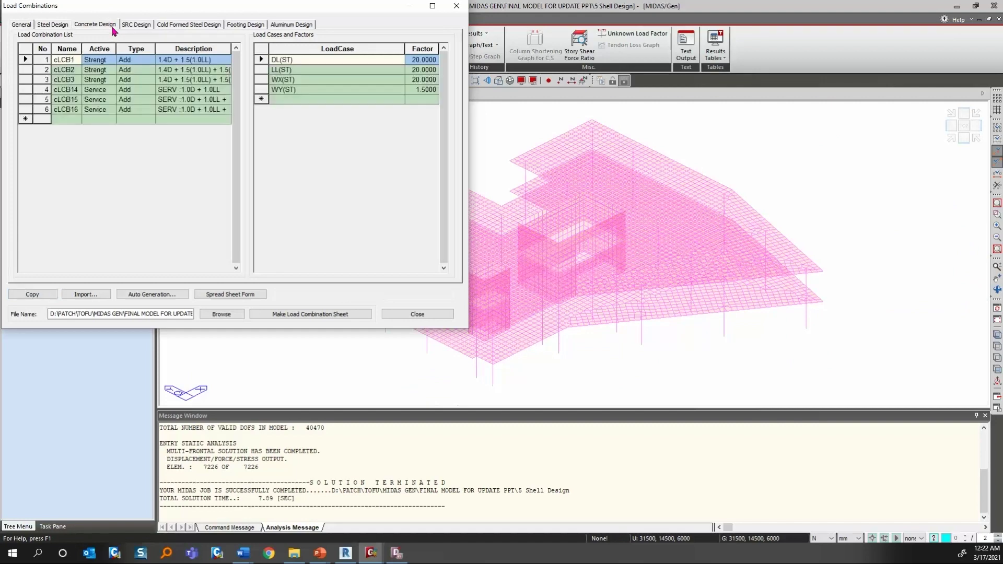
{"action": "left_click", "coordinate": [456, 6]}
Run Shell Flexural Design for ALL COMBINATION, using element forces and showing the Dir. 1 rebar membrane axial force for both faces.
{"action": "left_click", "coordinate": [385, 19]}
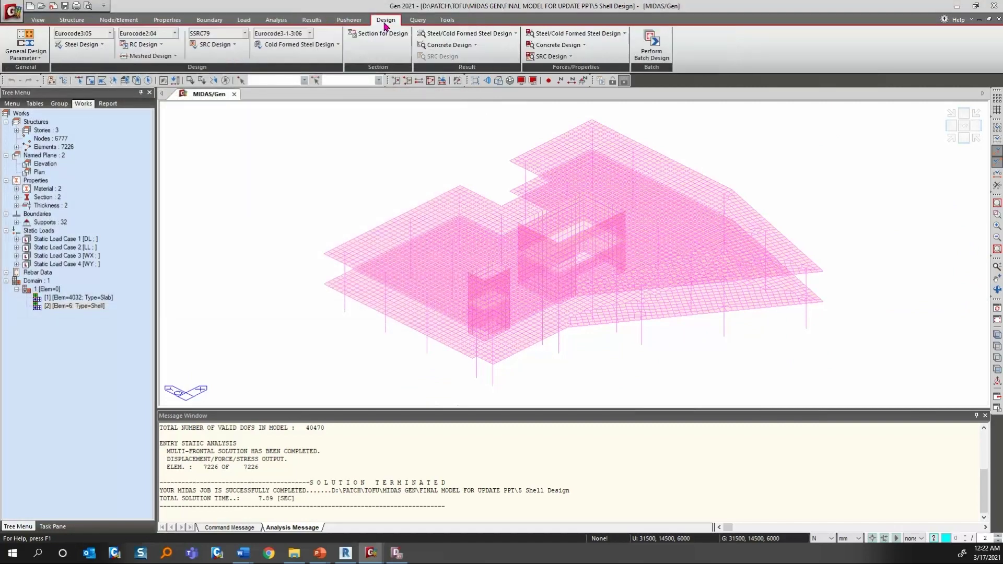
{"action": "left_click", "coordinate": [159, 56]}
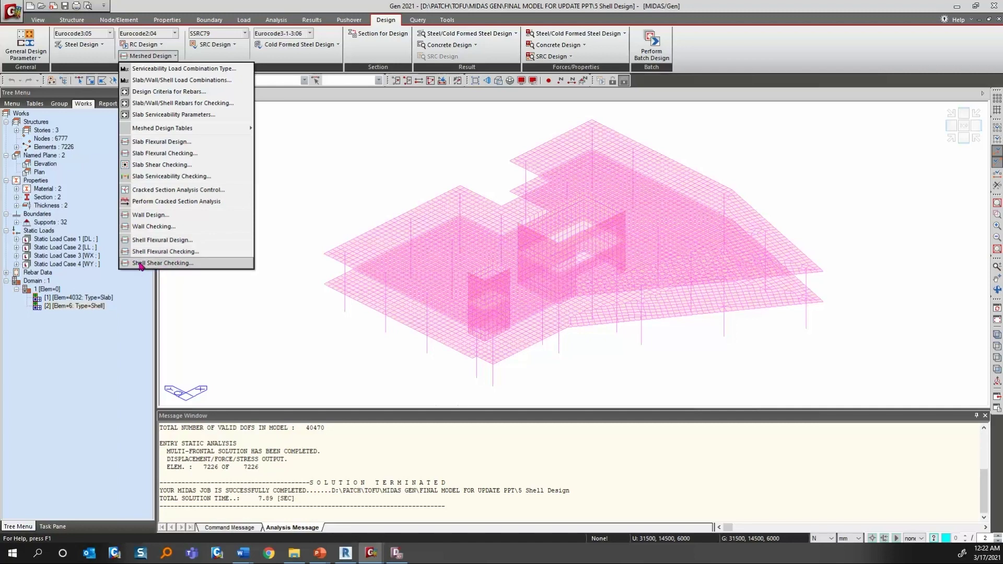
{"action": "left_click", "coordinate": [178, 242]}
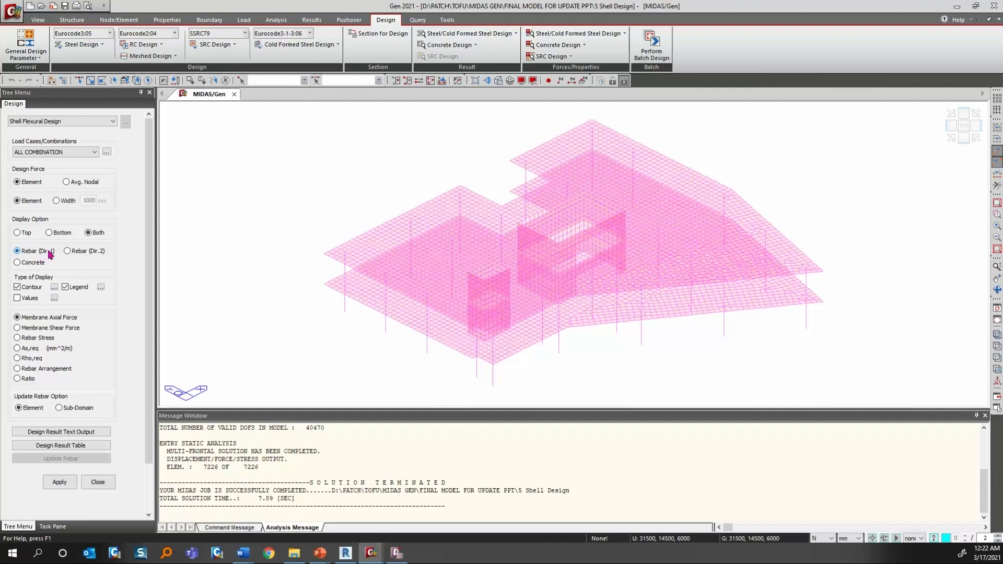
{"action": "left_click", "coordinate": [60, 484]}
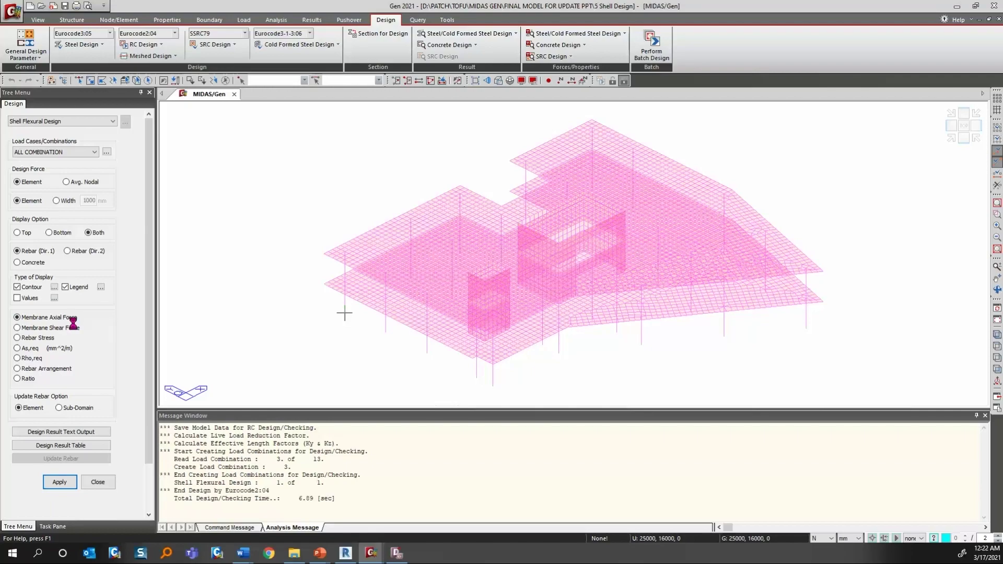
Display the Dir. 1 required rebar area (As,req) contour for both faces, and select the Concrete display option with its Ratio result.
{"action": "scroll", "coordinate": [633, 292], "scroll_direction": "up", "scroll_amount": 5}
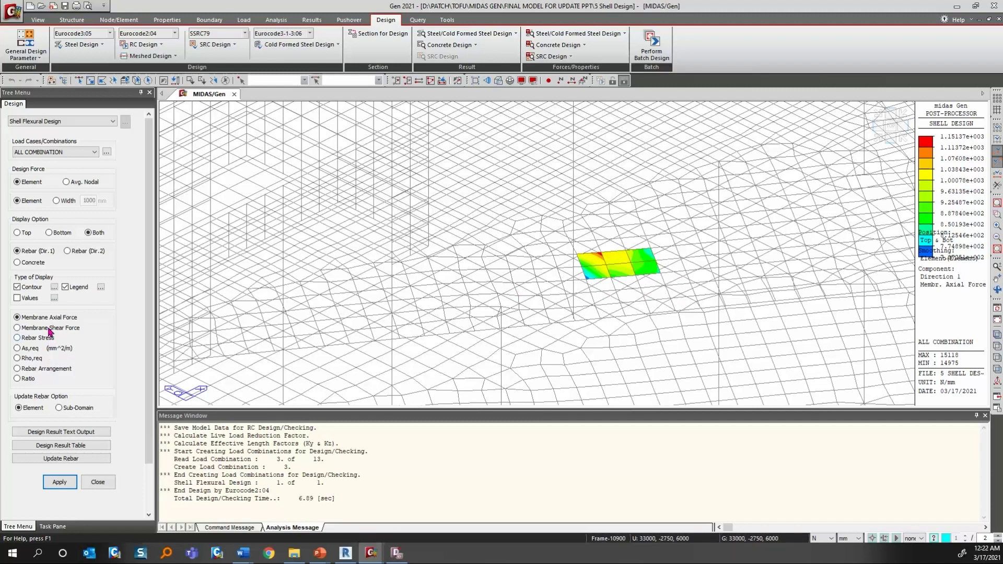
{"action": "left_click", "coordinate": [59, 482]}
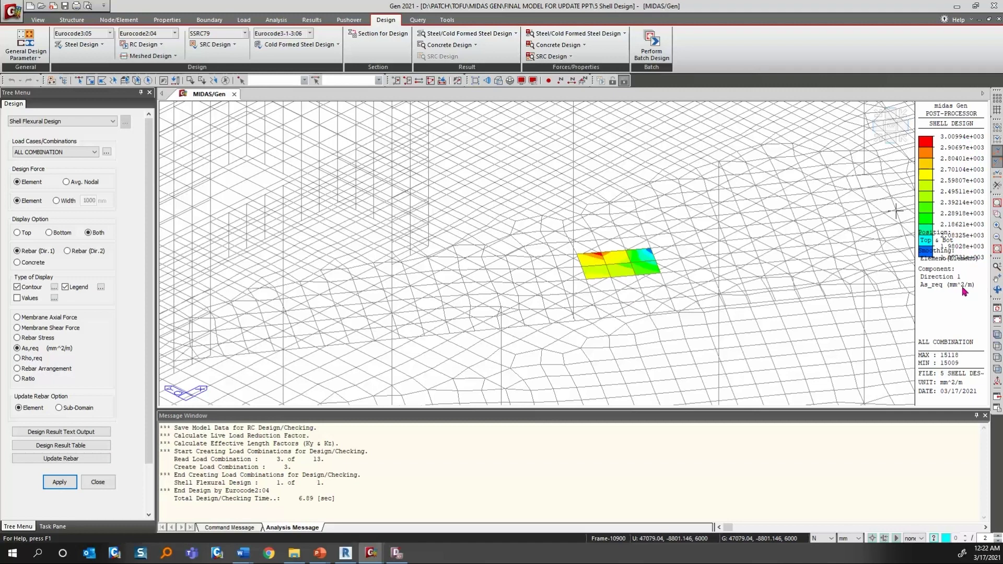
{"action": "scroll", "coordinate": [750, 223], "scroll_direction": "down", "scroll_amount": 6}
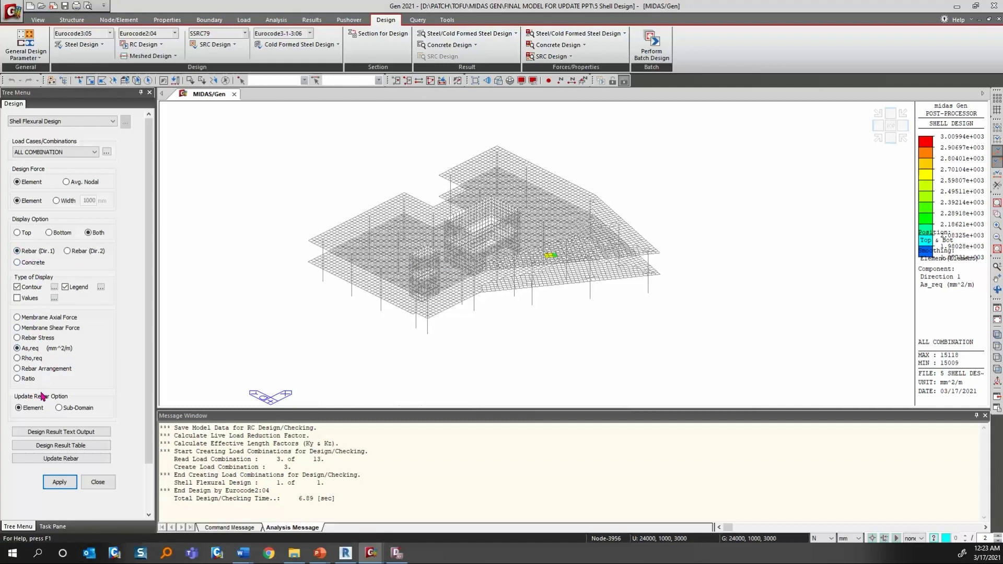
{"action": "left_click", "coordinate": [40, 265]}
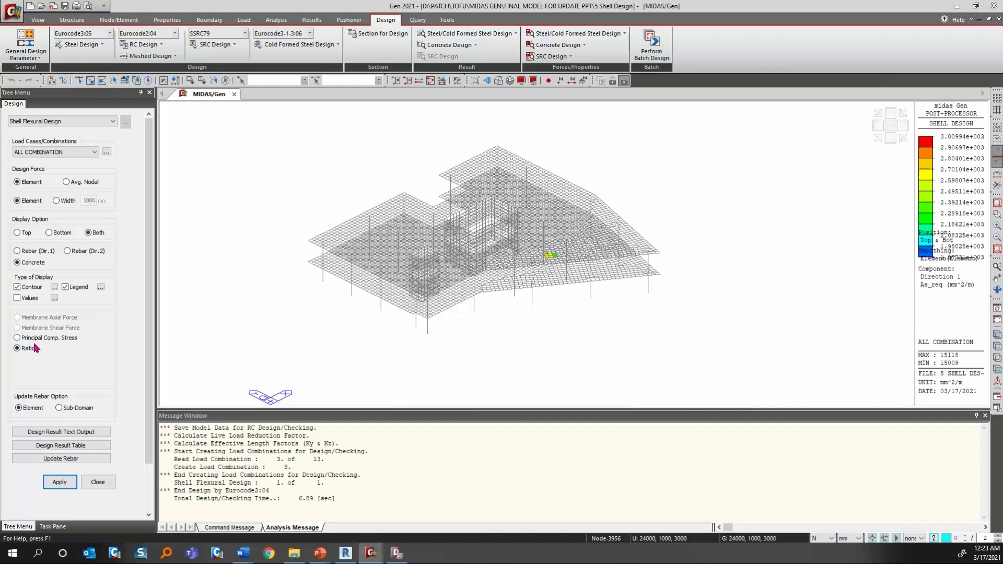
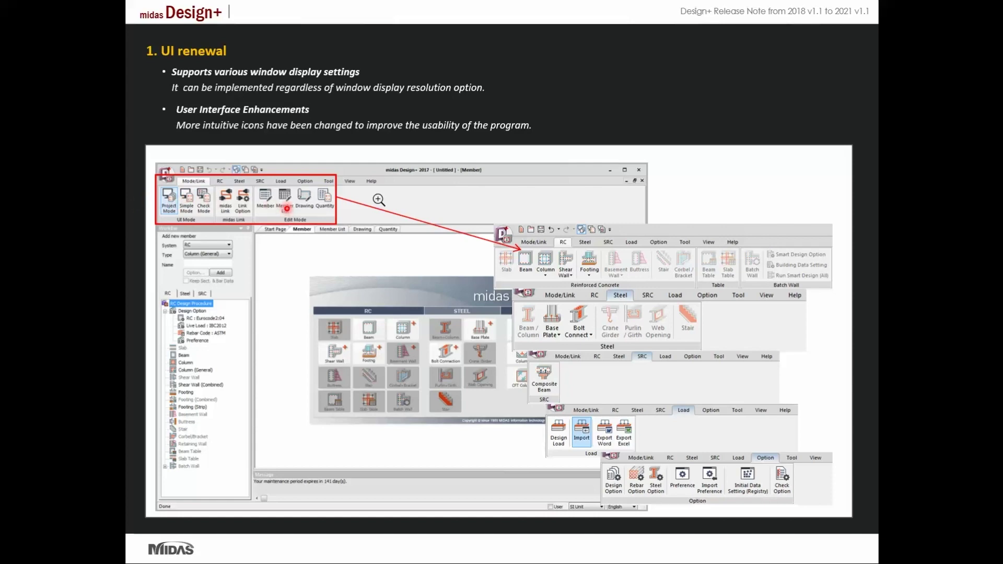
{"action": "key", "text": "Right"}
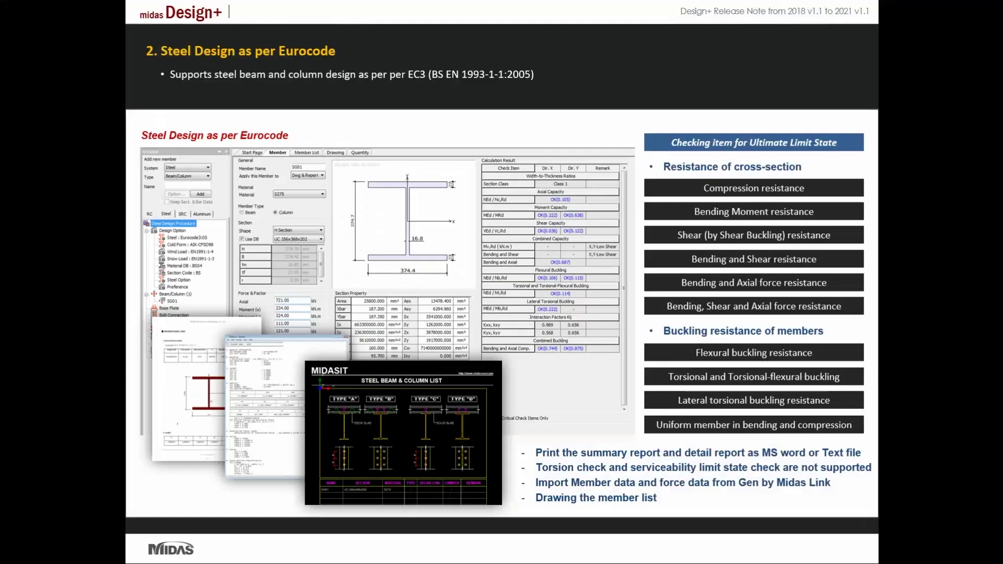
{"action": "left_click", "coordinate": [956, 7]}
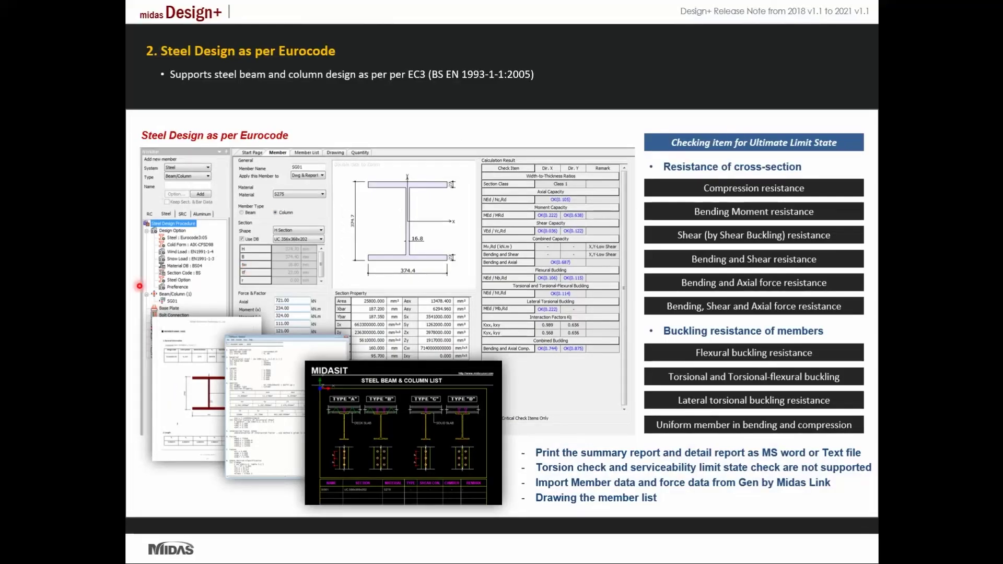
{"action": "key", "text": "alt+Tab"}
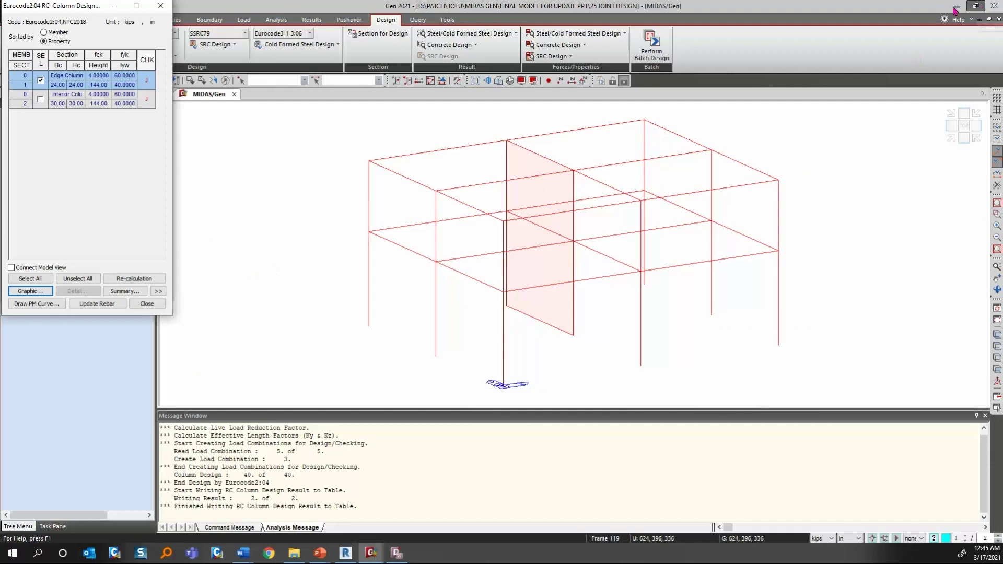
{"action": "key", "text": "alt+Tab"}
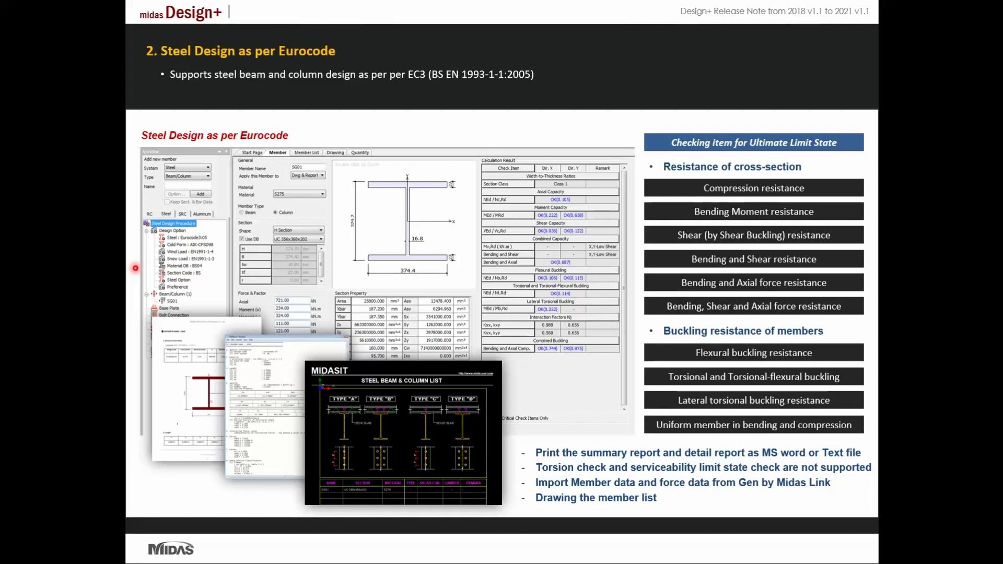
Launch Design+ from the Design plus model in midas Gen and check which Gen model is available for linking.
{"action": "key", "text": "alt+Tab"}
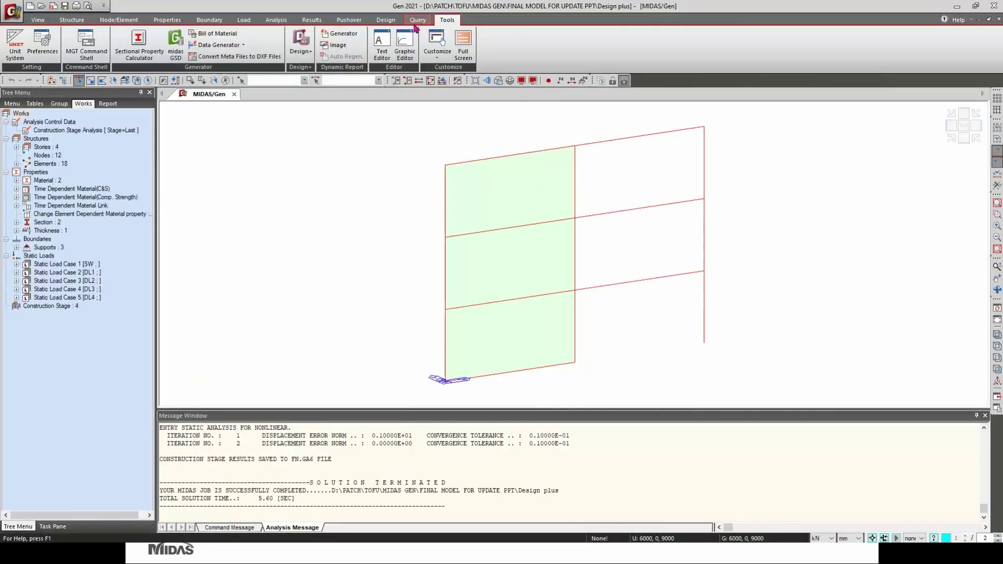
{"action": "left_click", "coordinate": [386, 20]}
{"action": "left_click", "coordinate": [447, 20]}
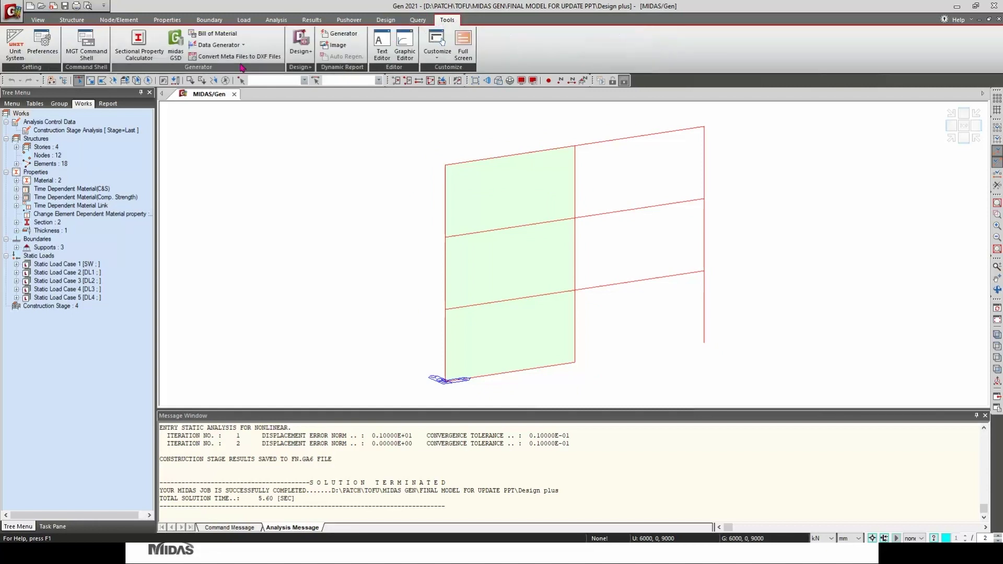
{"action": "left_click", "coordinate": [299, 45]}
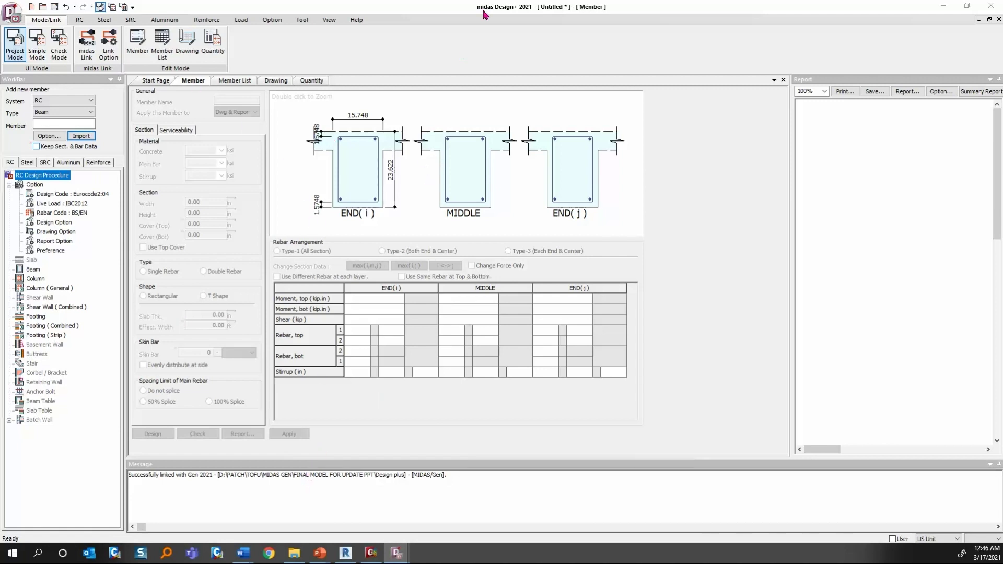
{"action": "left_click", "coordinate": [89, 53]}
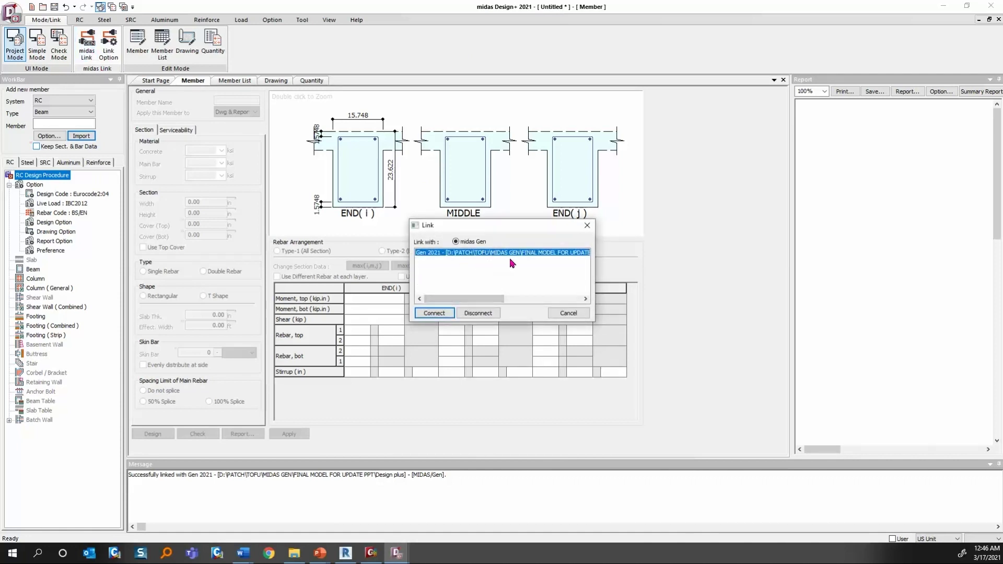
{"action": "left_click", "coordinate": [568, 313]}
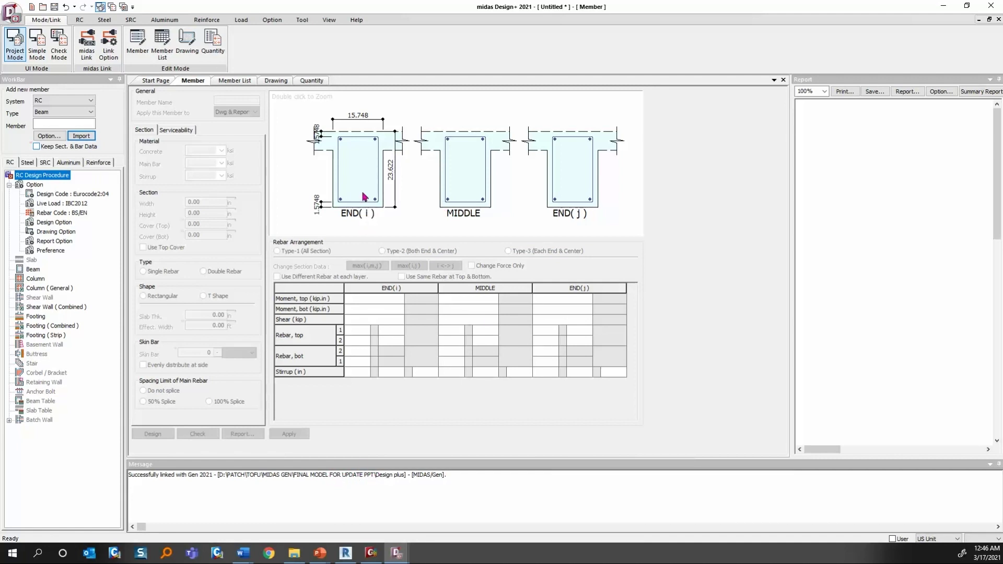
Select the top-storey beam in the Gen model, import member 6 as an RC beam into Design+ and open its section data.
{"action": "left_click", "coordinate": [941, 7]}
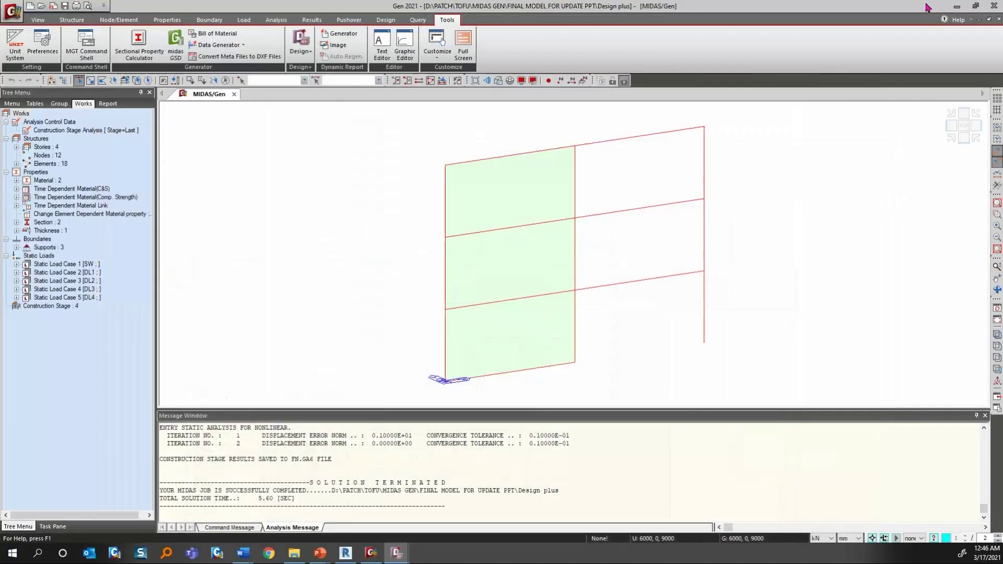
{"action": "left_click", "coordinate": [604, 141]}
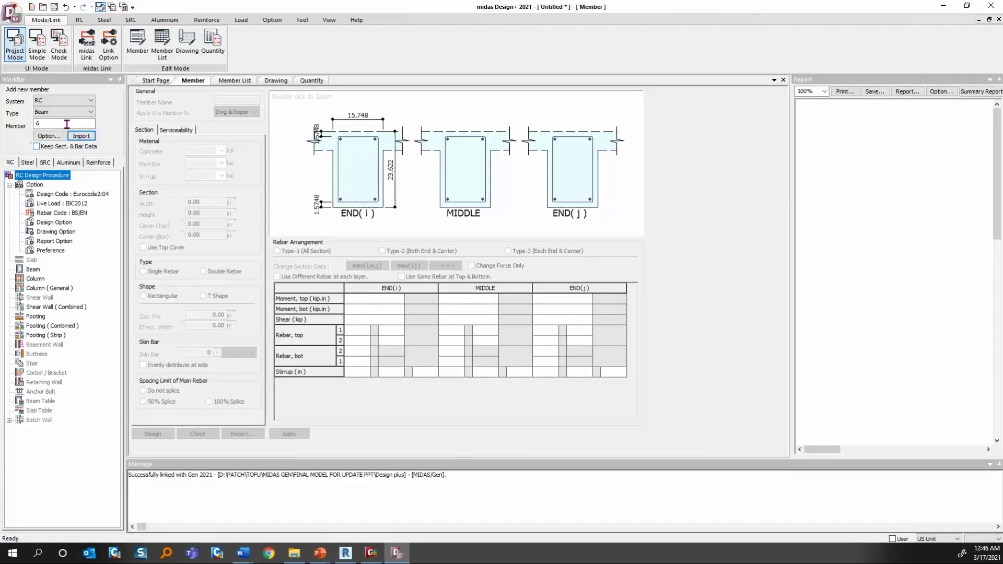
{"action": "left_click", "coordinate": [50, 126]}
{"action": "left_click", "coordinate": [80, 135]}
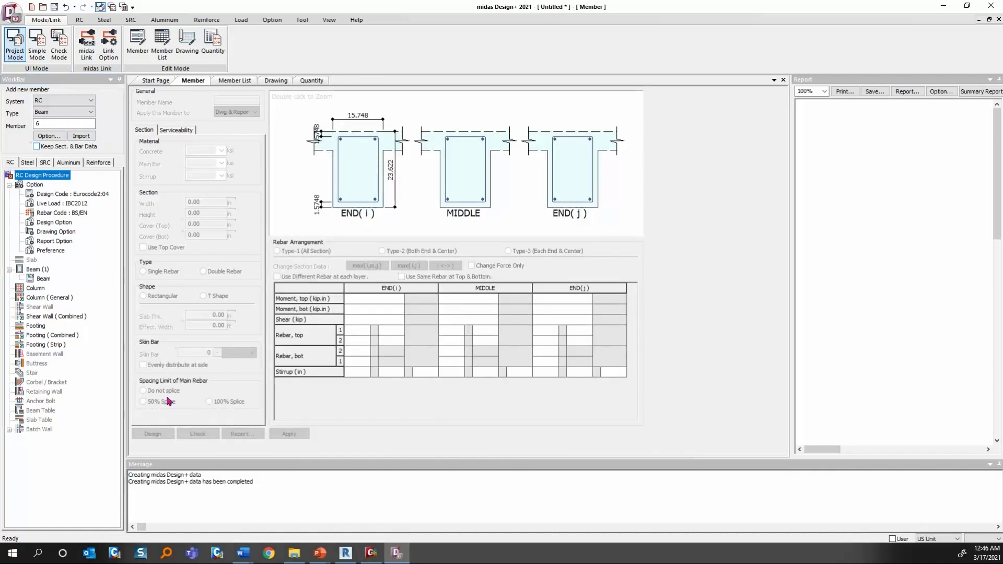
{"action": "double_click", "coordinate": [43, 279]}
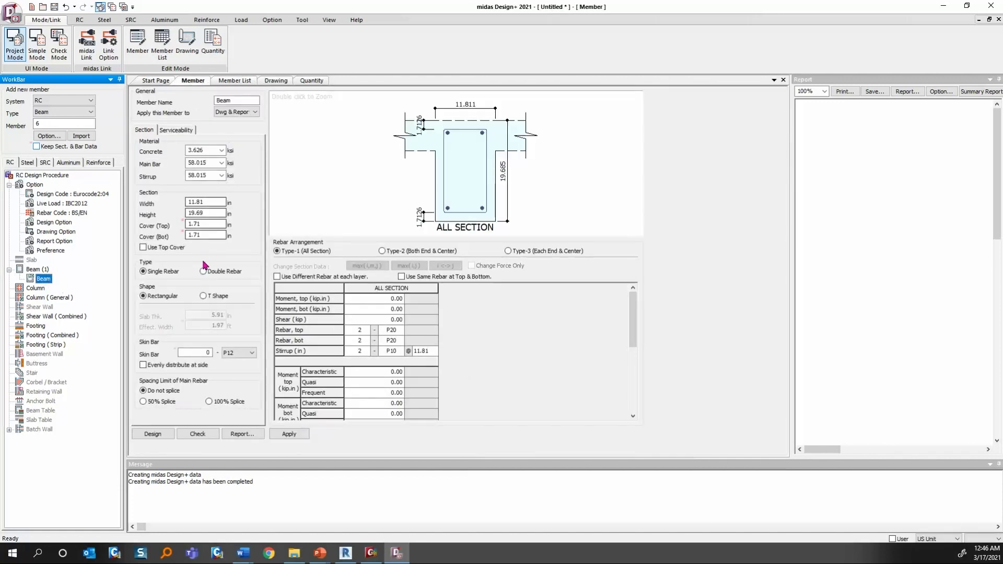
{"action": "left_click", "coordinate": [380, 301]}
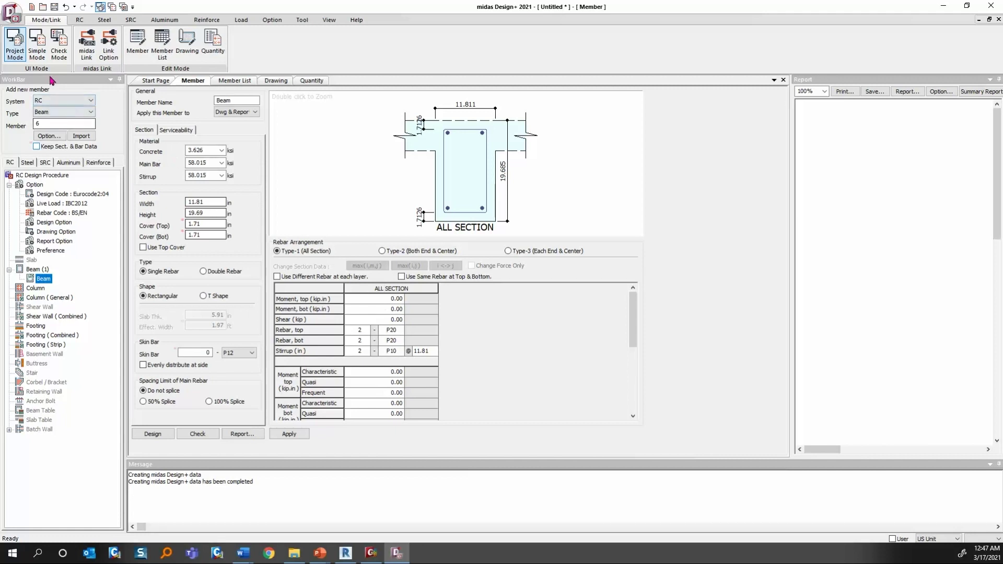
Set the member import to the Steel system with type Beam / Column.
{"action": "left_click", "coordinate": [104, 20]}
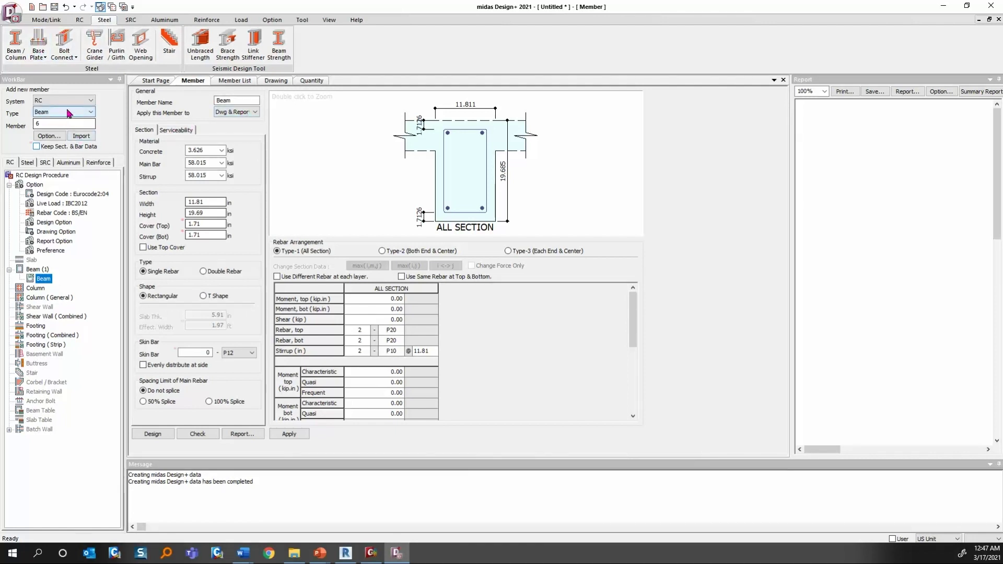
{"action": "left_click", "coordinate": [65, 100]}
{"action": "left_click", "coordinate": [68, 115]}
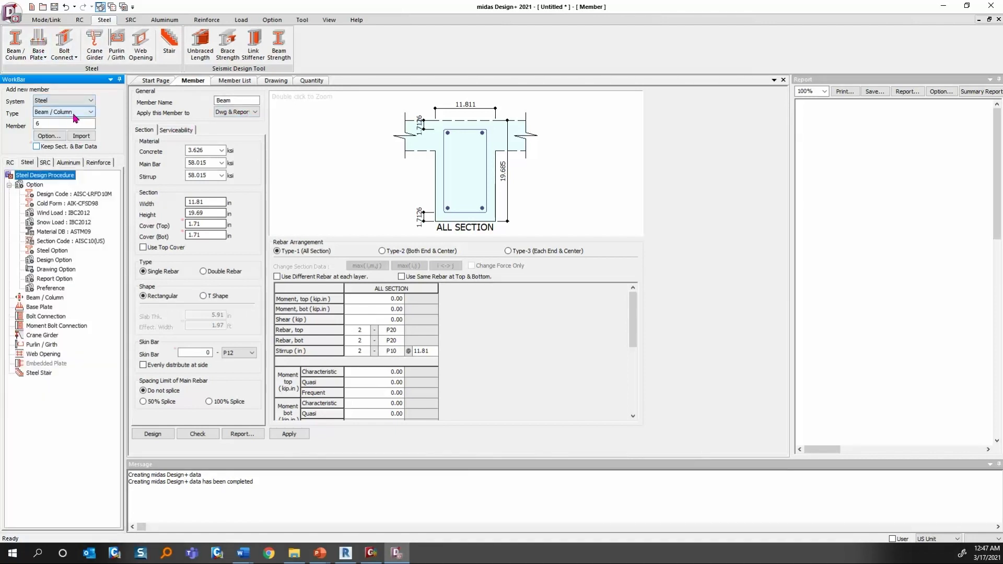
{"action": "left_click", "coordinate": [78, 113]}
{"action": "left_click", "coordinate": [78, 116]}
{"action": "left_click", "coordinate": [78, 116]}
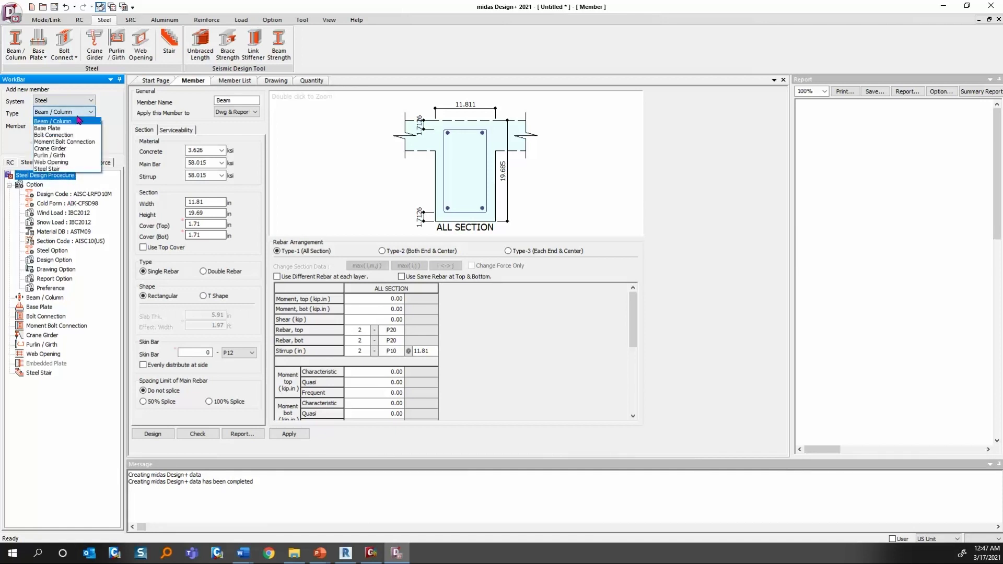
{"action": "left_click", "coordinate": [73, 121]}
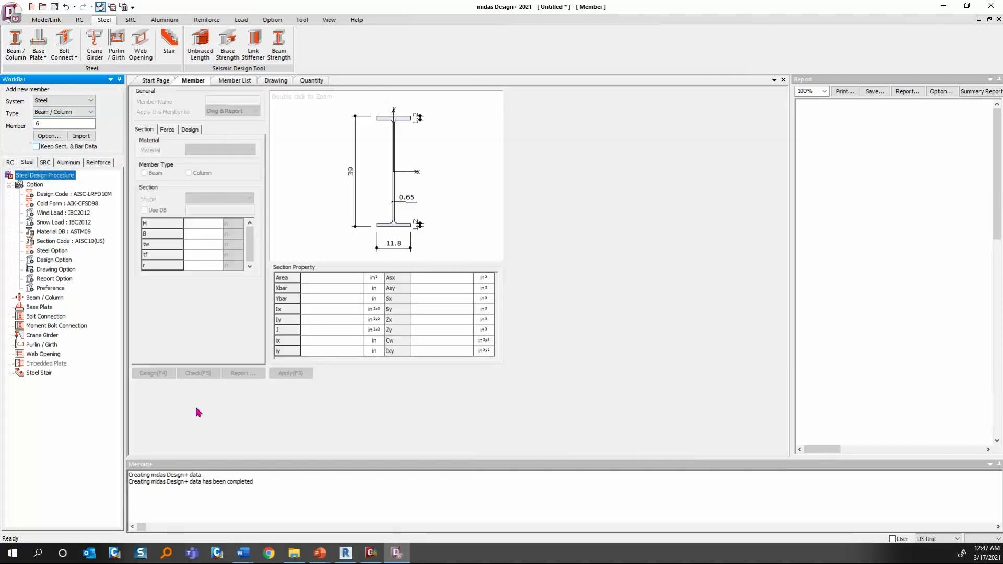
{"action": "left_click", "coordinate": [49, 136]}
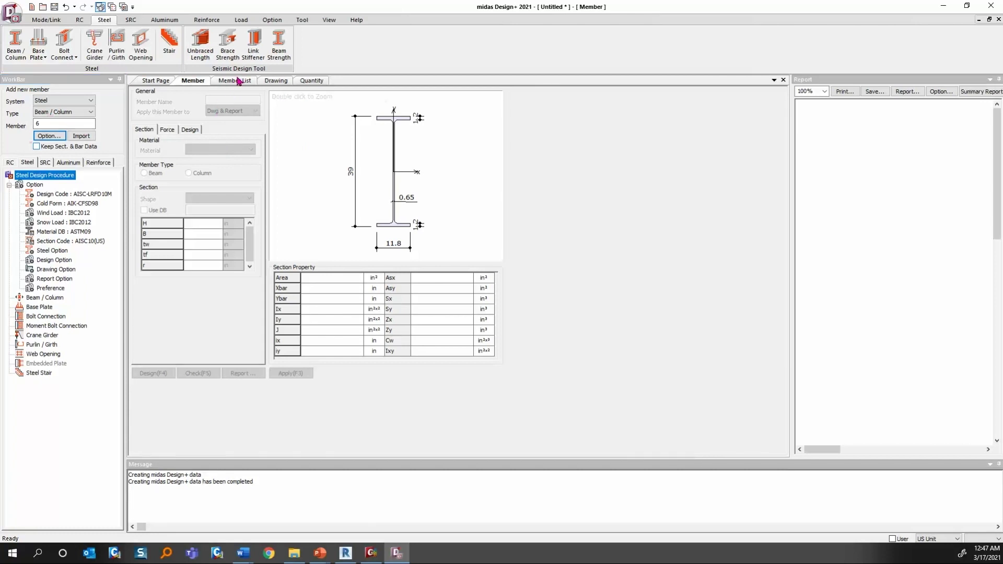
View the steel member list, and return to the steel Beam / Column design page.
{"action": "left_click", "coordinate": [237, 81]}
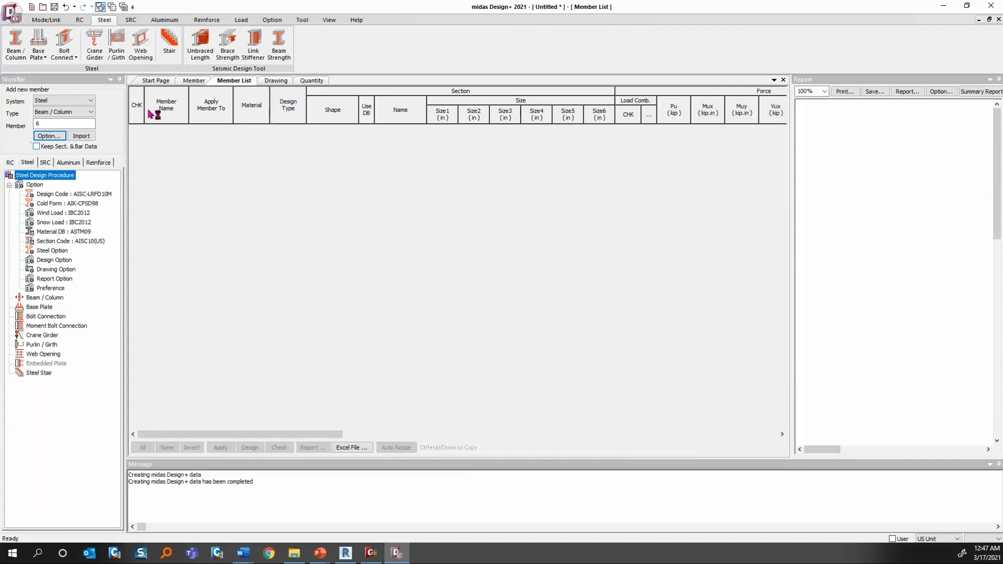
{"action": "left_click", "coordinate": [159, 81]}
{"action": "left_click", "coordinate": [226, 83]}
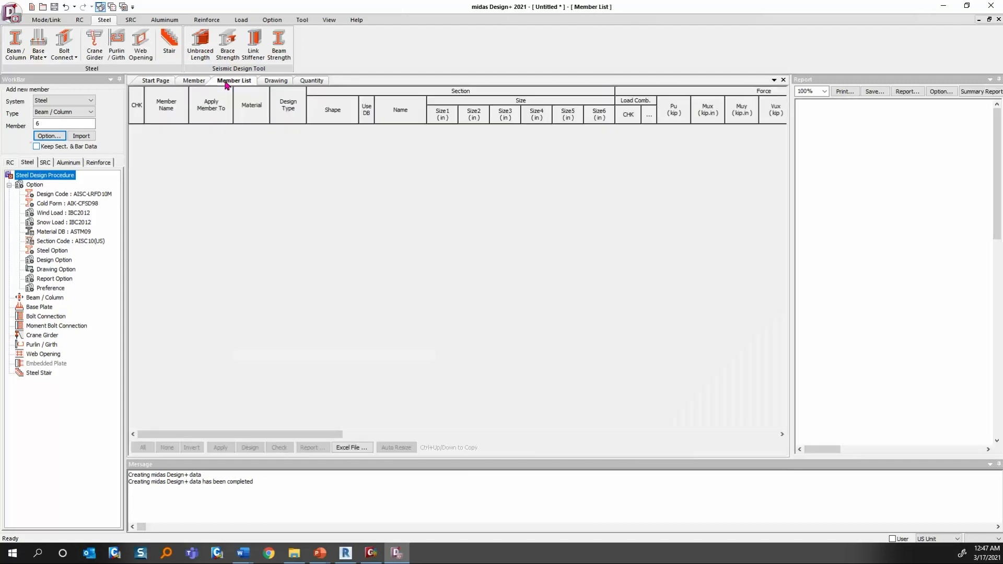
{"action": "left_click", "coordinate": [20, 56]}
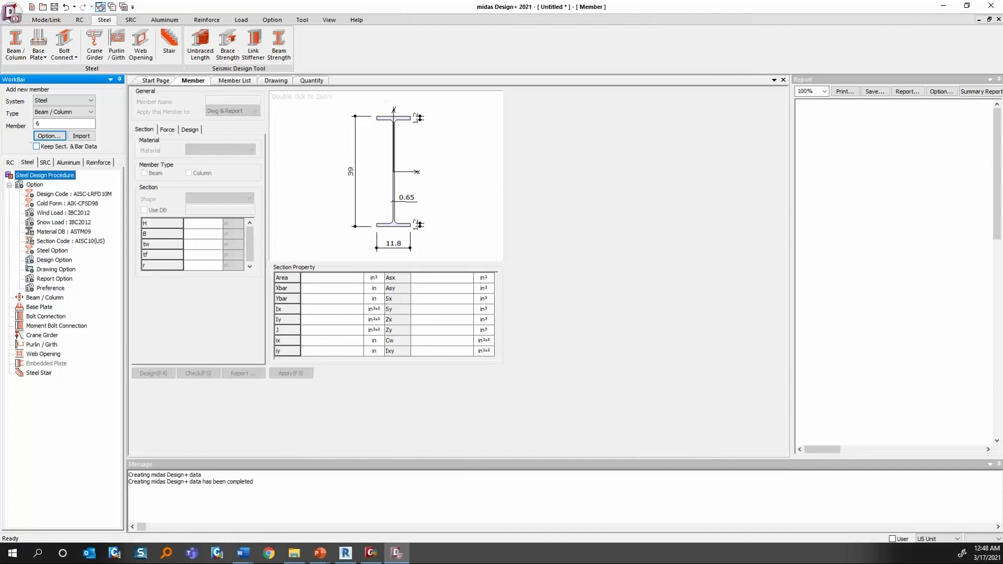
{"action": "left_click", "coordinate": [34, 185]}
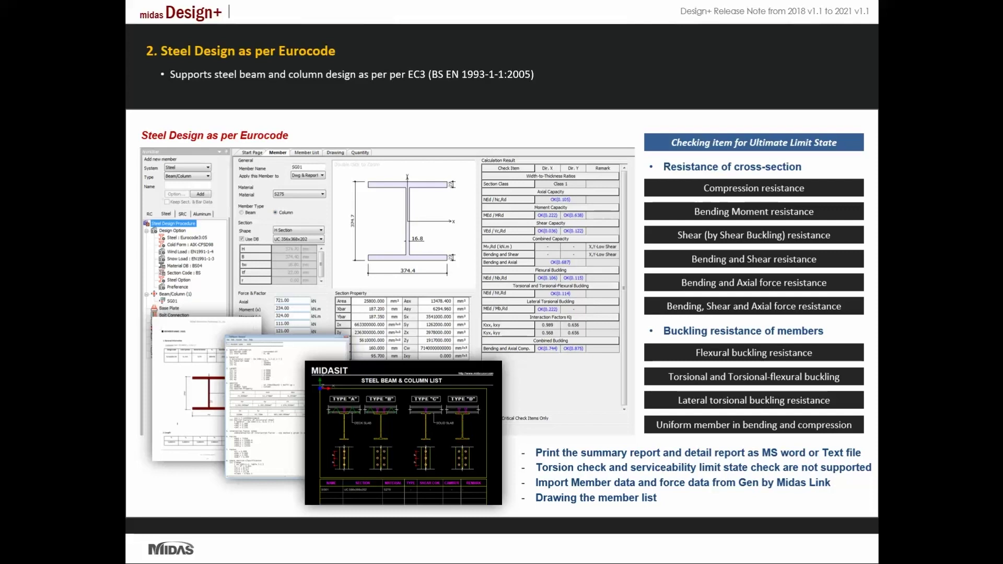
{"action": "key", "text": "Right"}
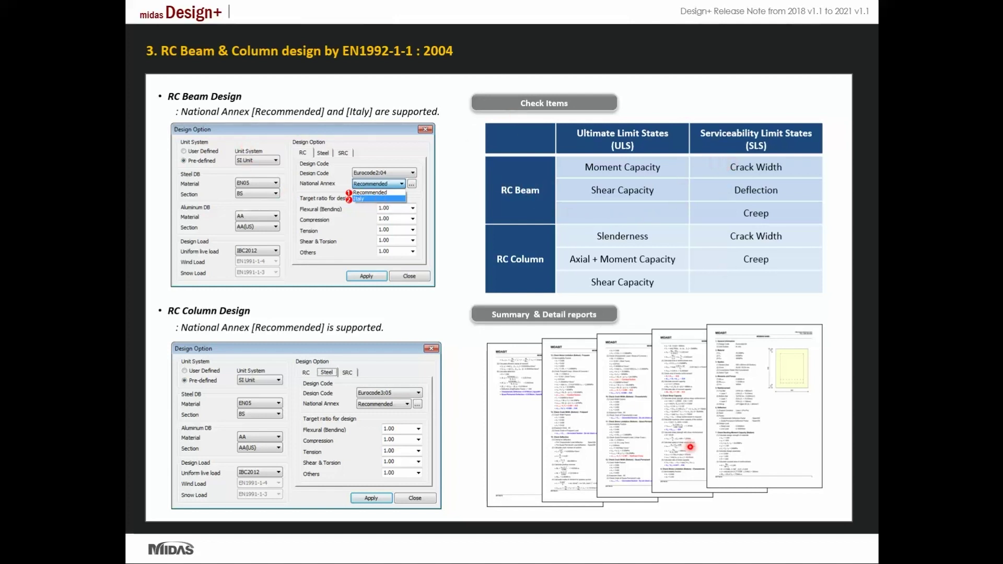
{"action": "key", "text": "Right"}
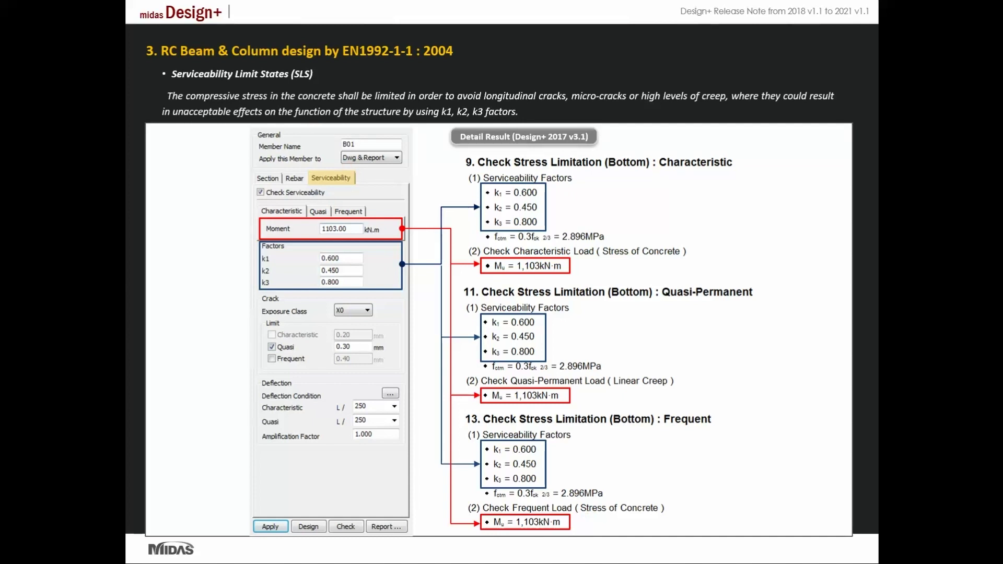
{"action": "key", "text": "Right"}
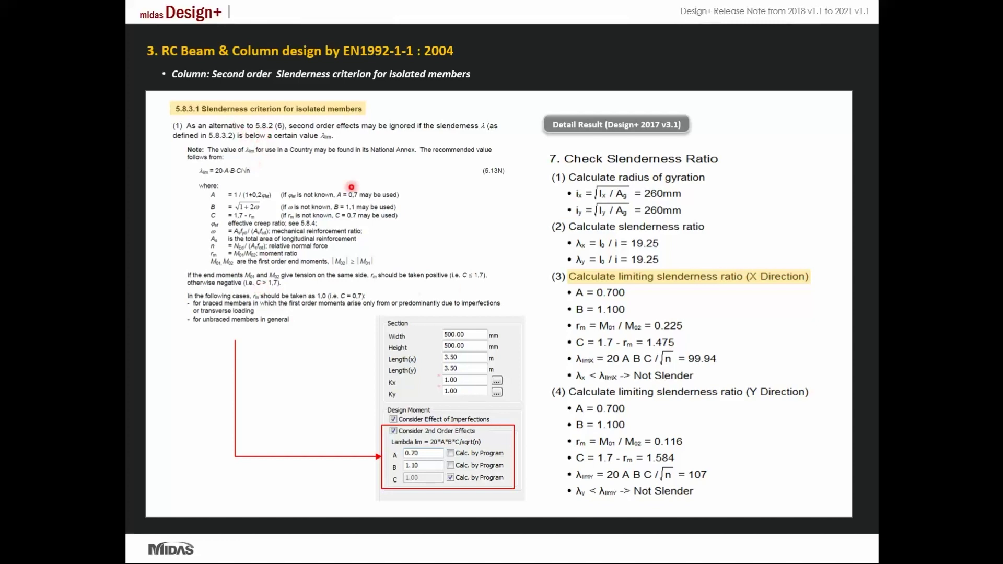
{"action": "key", "text": "Right"}
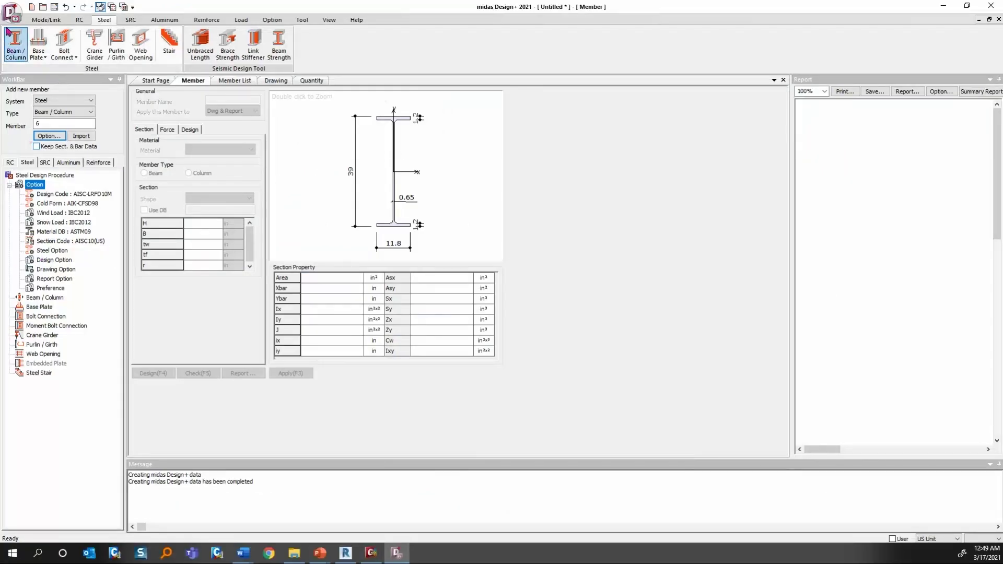
Start a new Design+ project and show the available steel Bolt Connection design types.
{"action": "left_click", "coordinate": [14, 20]}
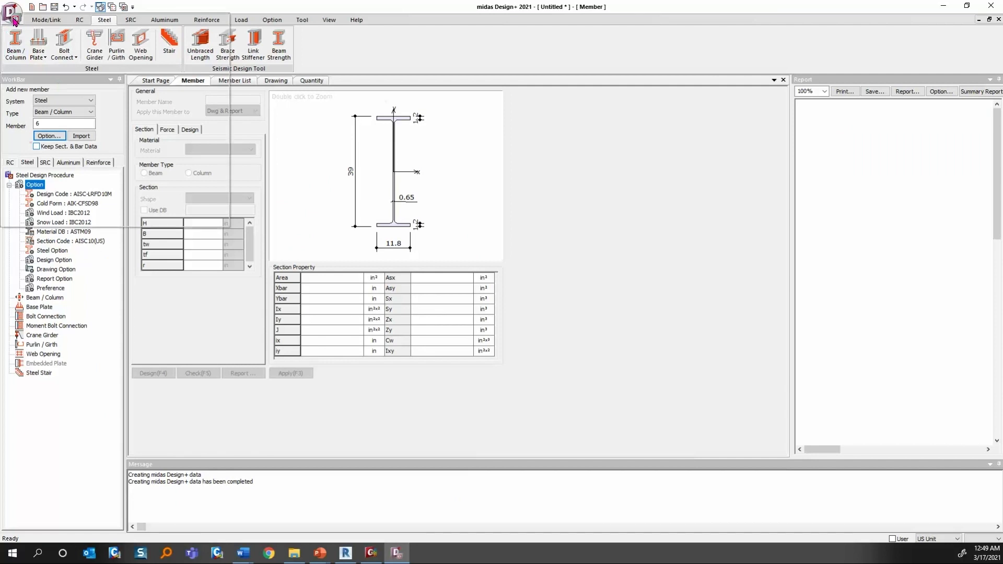
{"action": "left_click", "coordinate": [22, 39]}
{"action": "left_click", "coordinate": [512, 298]}
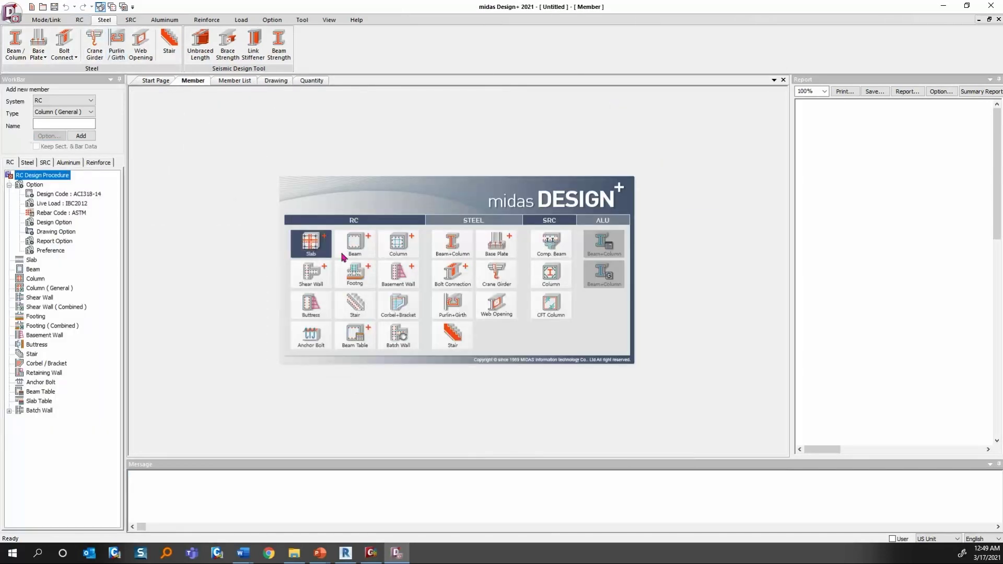
{"action": "left_click", "coordinate": [452, 272]}
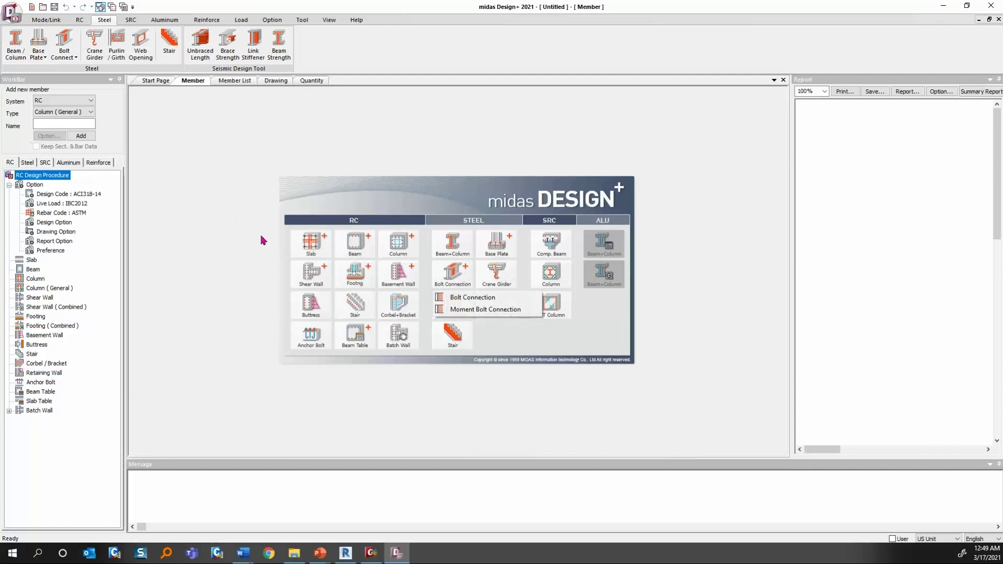
Open the steel Bolt Connection design page and set the new member's system to RC.
{"action": "left_click", "coordinate": [491, 299]}
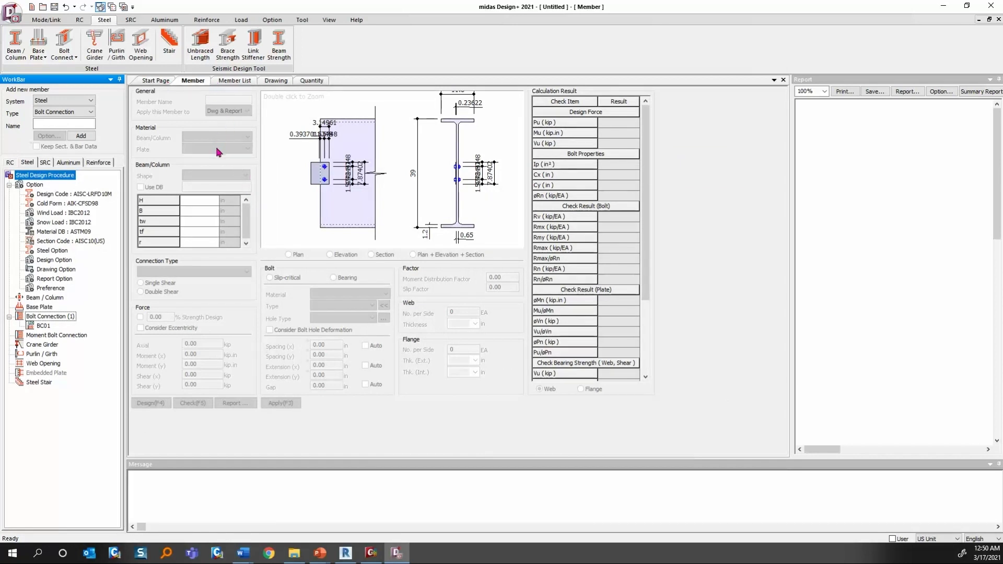
{"action": "left_click", "coordinate": [79, 101]}
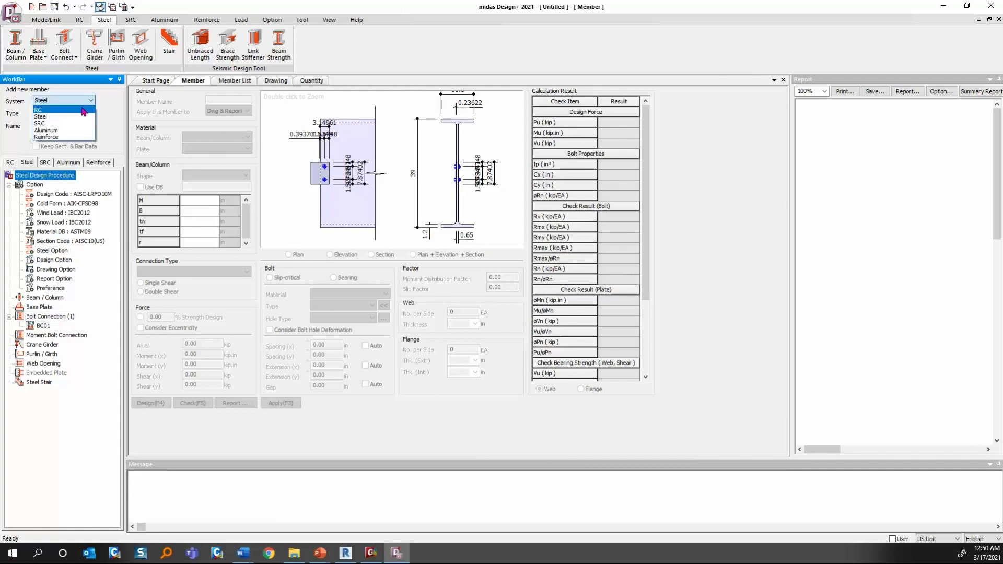
{"action": "left_click", "coordinate": [73, 108]}
{"action": "left_click", "coordinate": [81, 107]}
{"action": "left_click", "coordinate": [81, 108]}
{"action": "left_click", "coordinate": [78, 101]}
{"action": "left_click", "coordinate": [78, 100]}
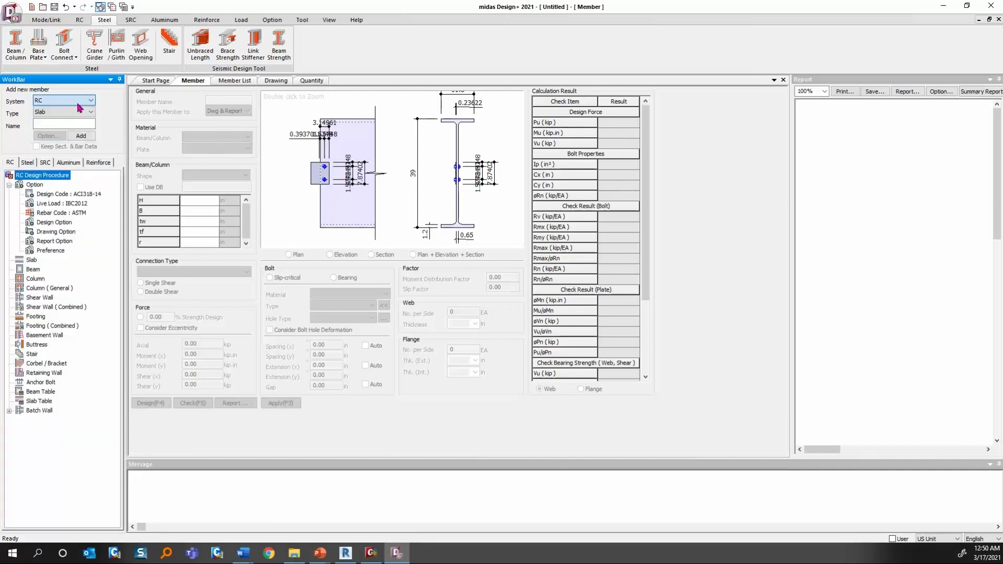
Start a new project and choose the steel Moment Bolt Connection design type.
{"action": "left_click", "coordinate": [13, 12]}
{"action": "left_click", "coordinate": [32, 59]}
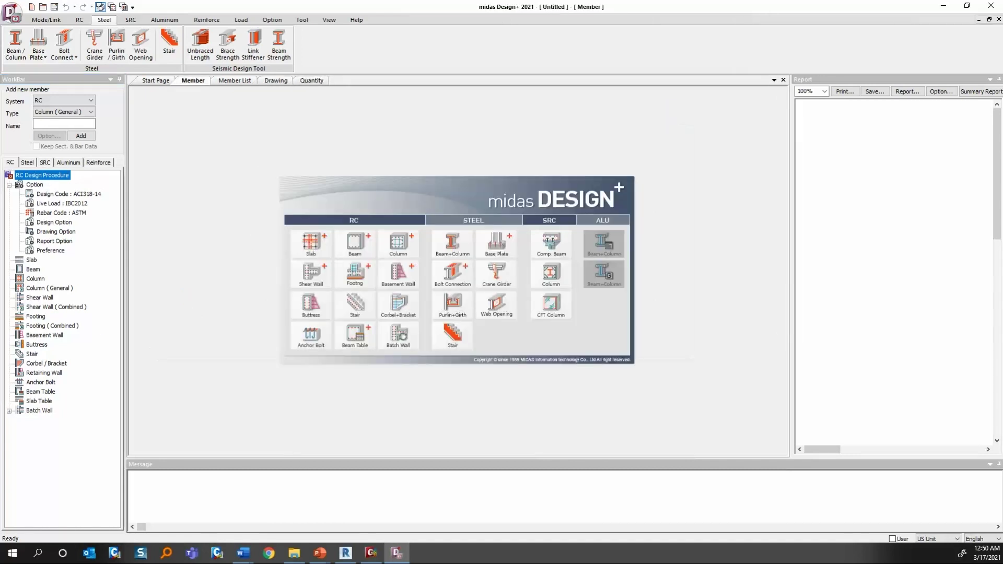
{"action": "left_click", "coordinate": [453, 275]}
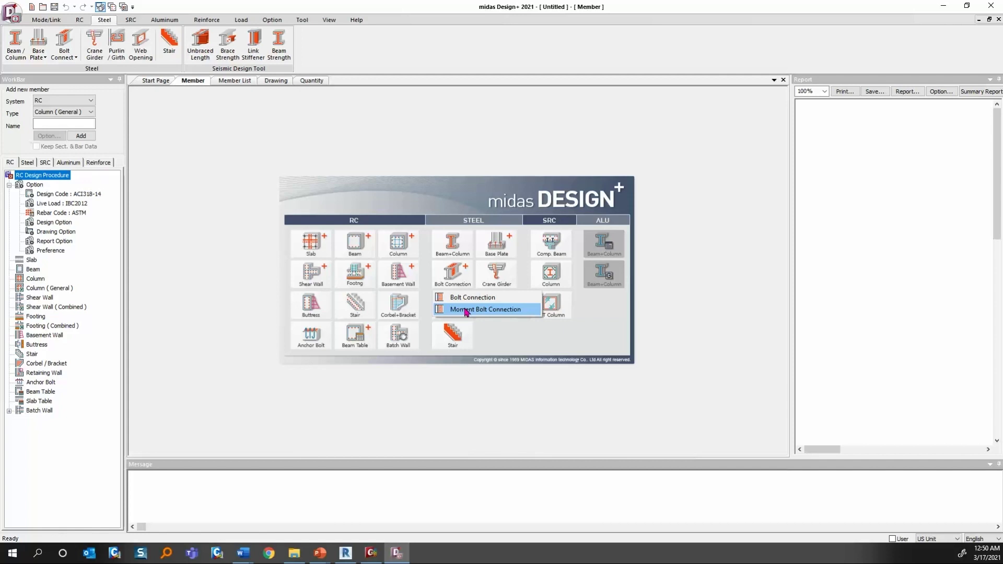
{"action": "left_click", "coordinate": [481, 311]}
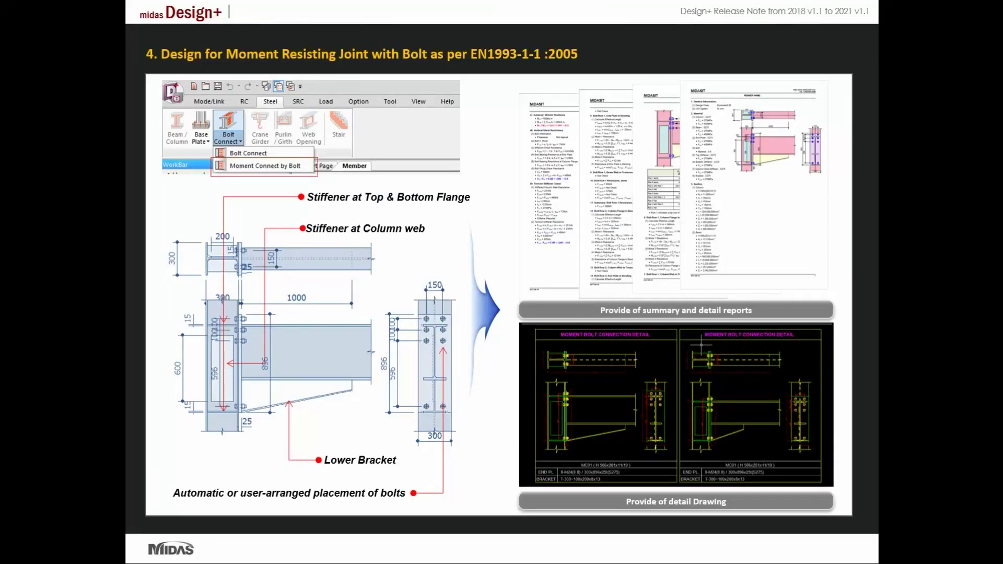
{"action": "key", "text": "Right"}
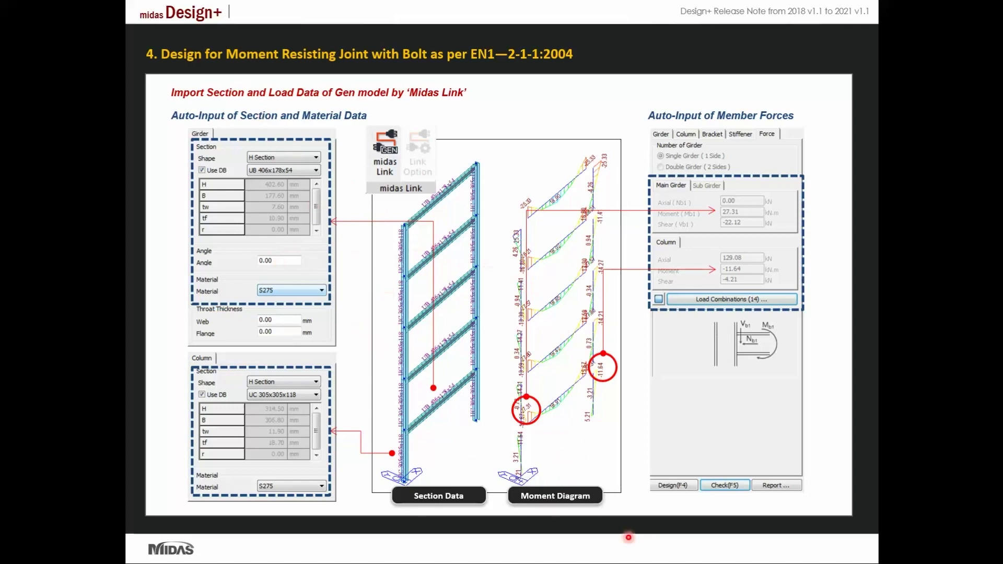
{"action": "key", "text": "Right"}
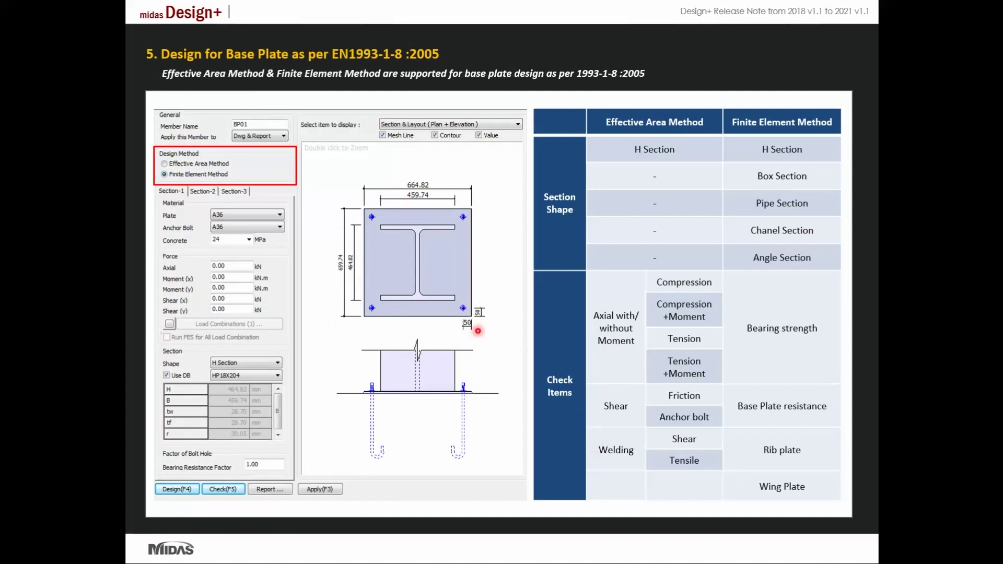